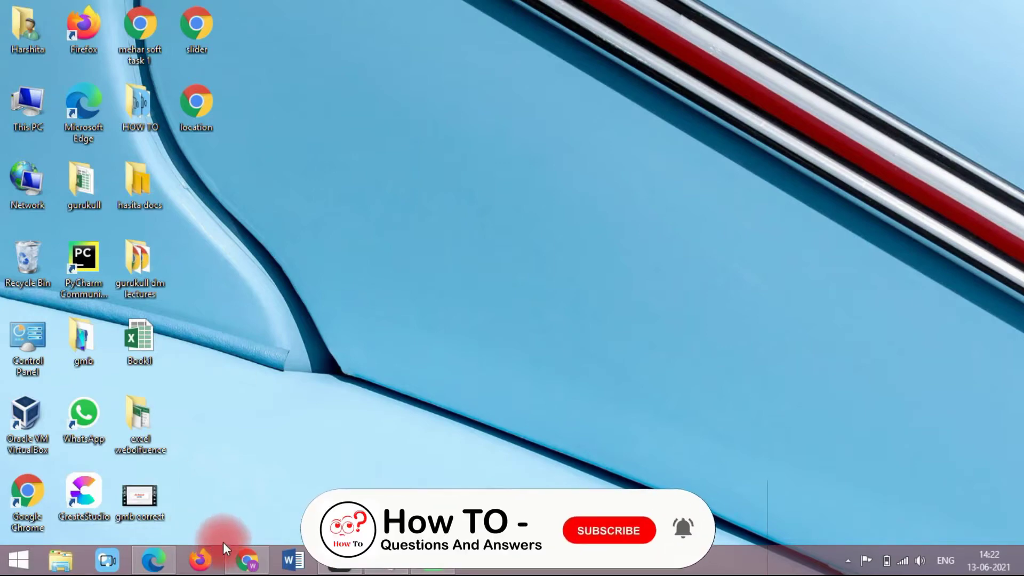
Step: Bring up the Edge window showing the business verification page
{"action": "left_click", "coordinate": [248, 561]}
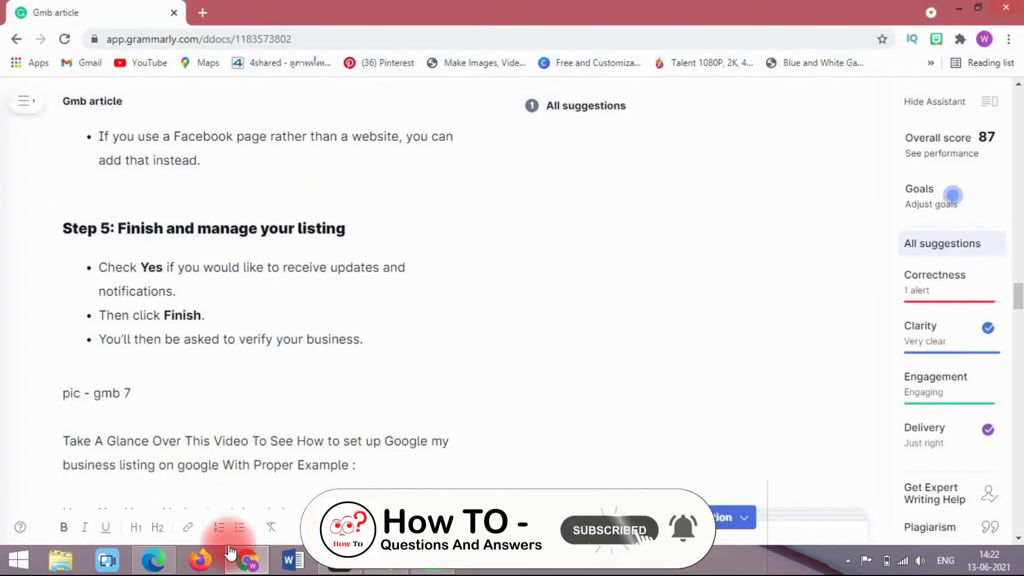
{"action": "left_click", "coordinate": [246, 562]}
{"action": "left_click", "coordinate": [155, 560]}
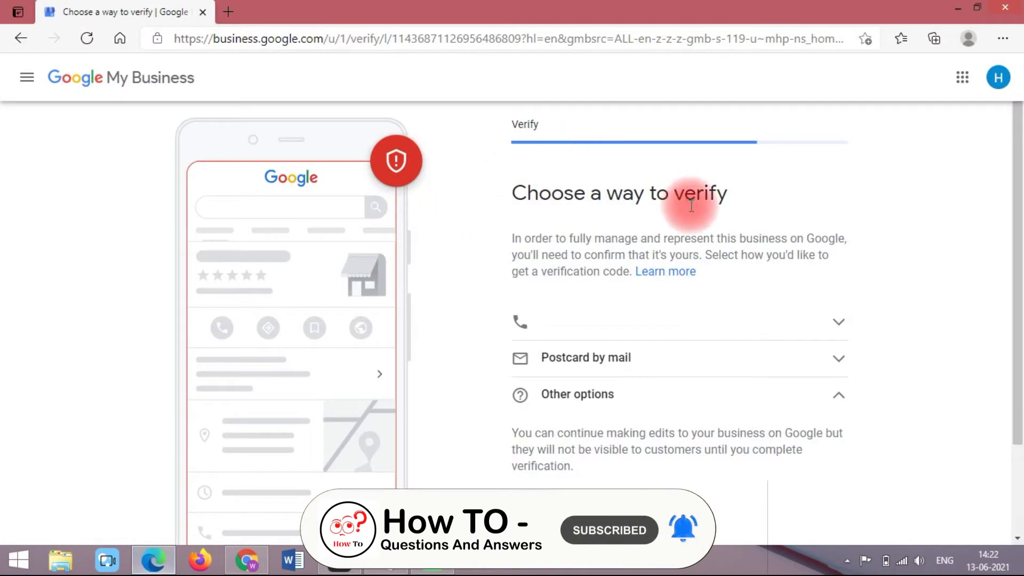
{"action": "left_click_drag", "start_coordinate": [1019, 172], "coordinate": [1018, 212]}
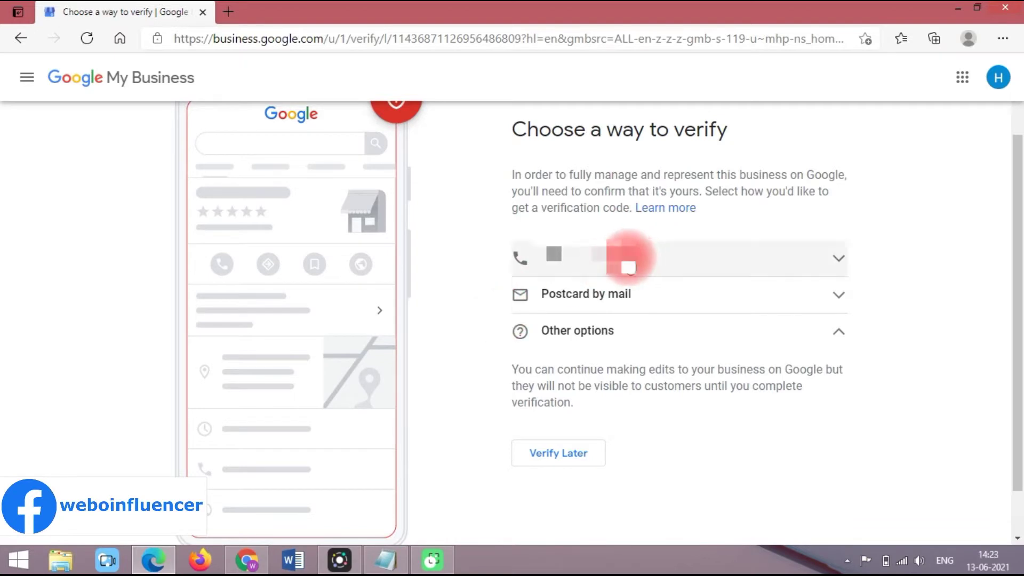
Step: Expand and collapse the phone and other verification options, ending on Postcard by mail
{"action": "left_click", "coordinate": [841, 273]}
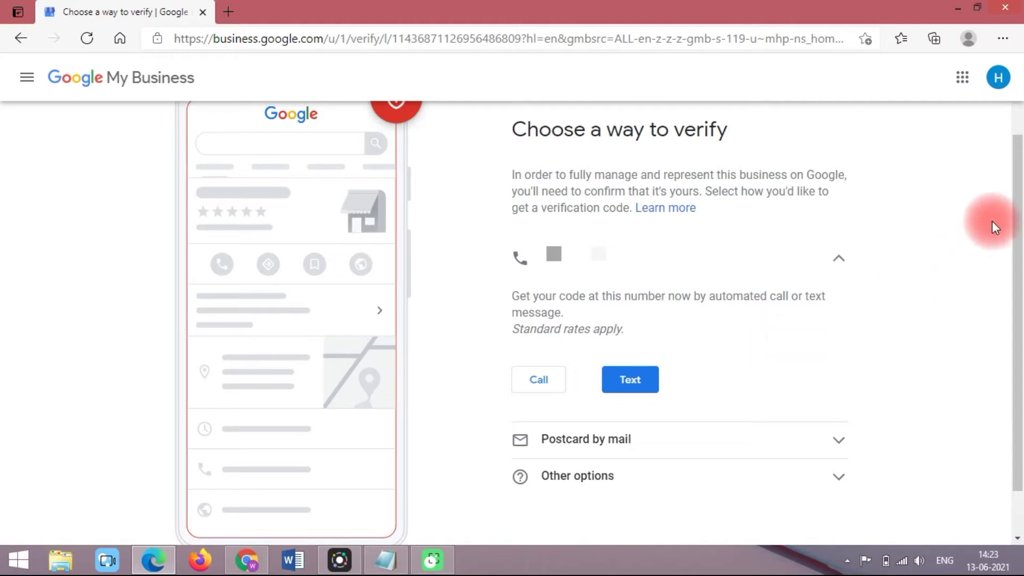
{"action": "scroll", "coordinate": [761, 268], "scroll_direction": "down", "scroll_amount": 1}
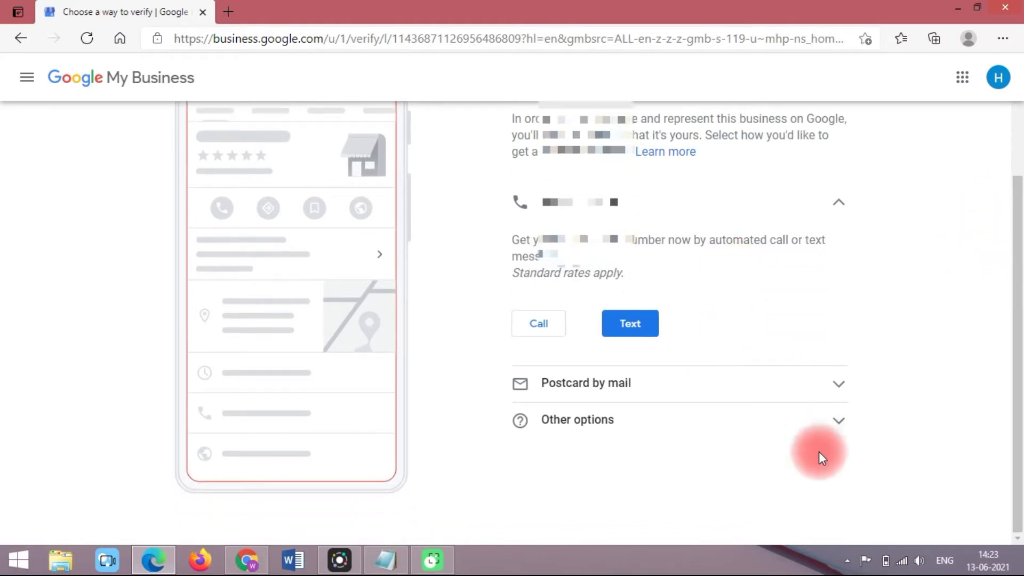
{"action": "left_click", "coordinate": [818, 397]}
{"action": "mouse_move", "coordinate": [1020, 232]}
{"action": "left_mouse_down"}
{"action": "mouse_move", "coordinate": [1020, 309]}
{"action": "mouse_move", "coordinate": [1019, 232]}
{"action": "left_mouse_up"}
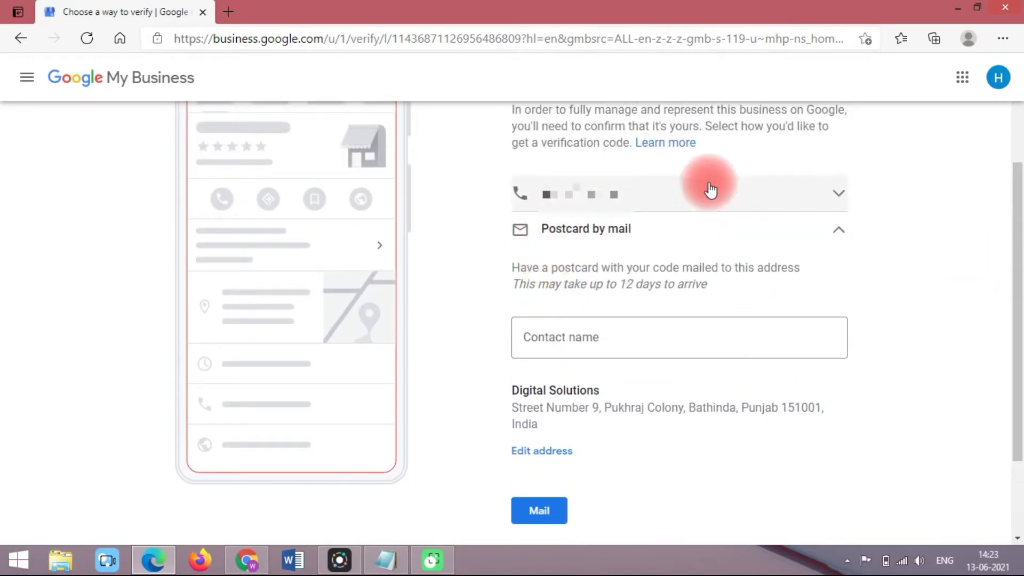
{"action": "left_click", "coordinate": [841, 206]}
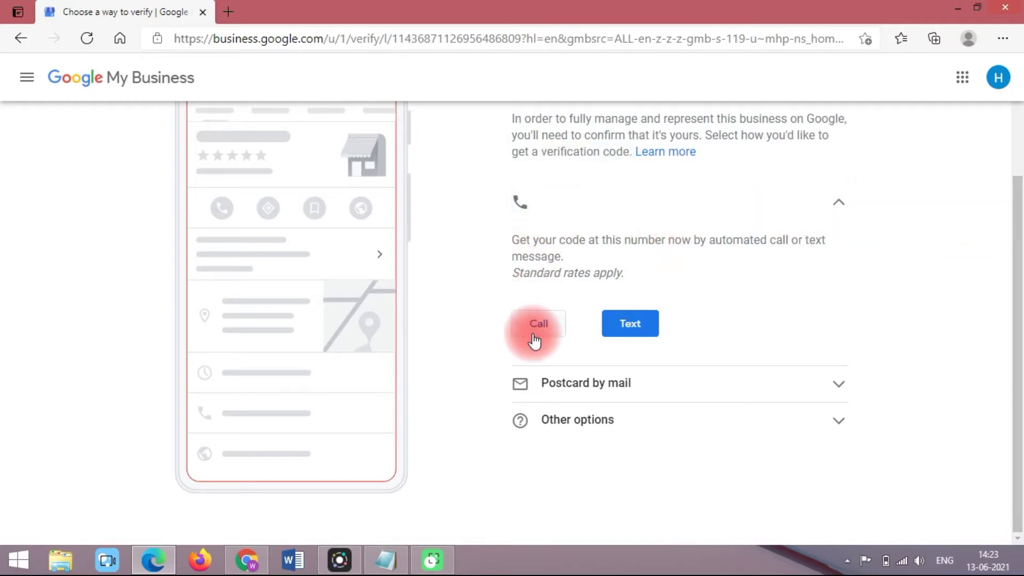
{"action": "left_click", "coordinate": [834, 223]}
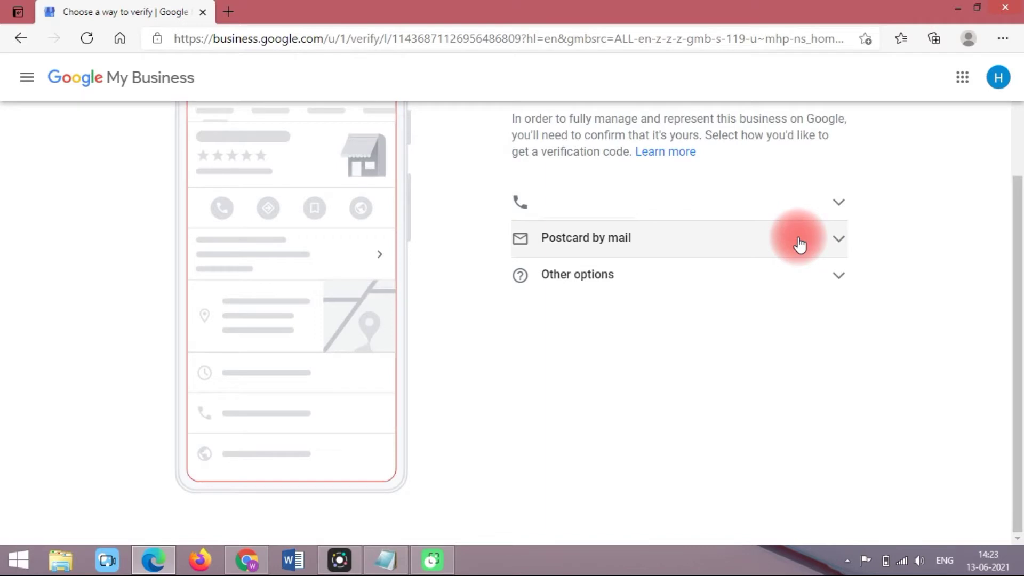
{"action": "left_click", "coordinate": [791, 277]}
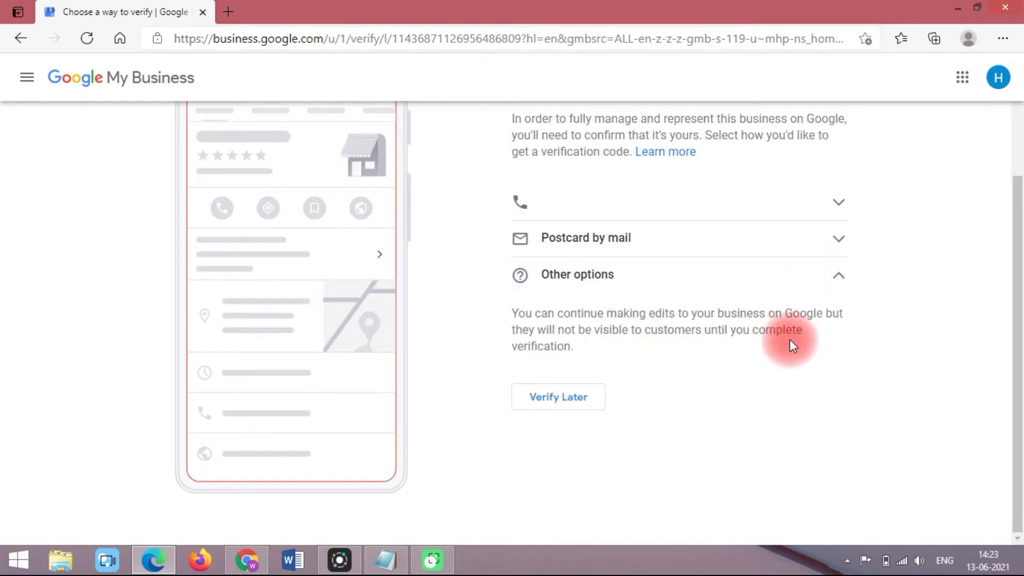
{"action": "left_click", "coordinate": [650, 238]}
Step: Enter the contact person's full name in the Contact name field, correcting a typo
{"action": "left_click", "coordinate": [581, 342]}
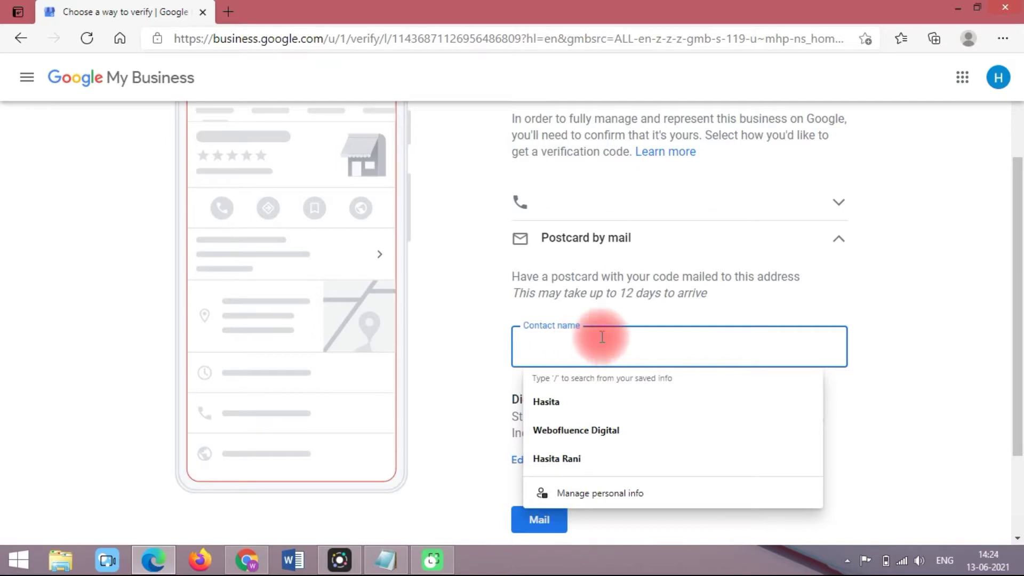
{"action": "left_click", "coordinate": [510, 288]}
{"action": "left_click_drag", "start_coordinate": [515, 292], "coordinate": [735, 292]}
{"action": "left_click", "coordinate": [735, 291]}
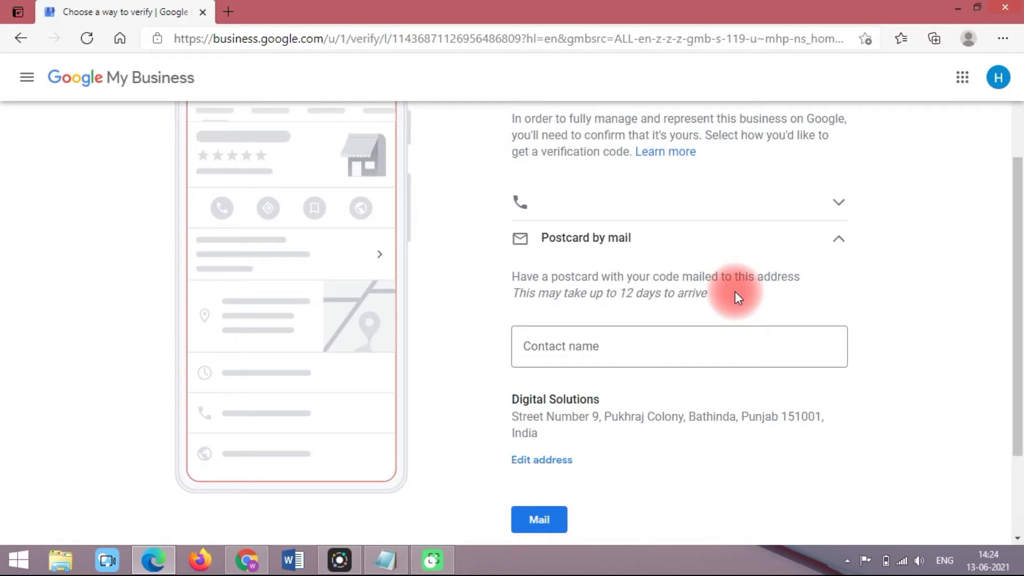
{"action": "left_click", "coordinate": [652, 356]}
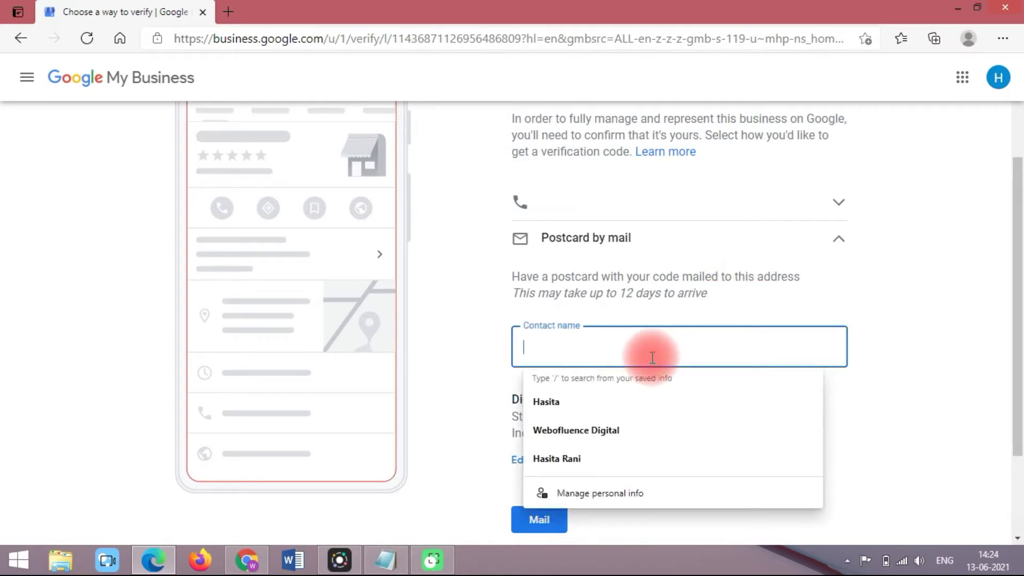
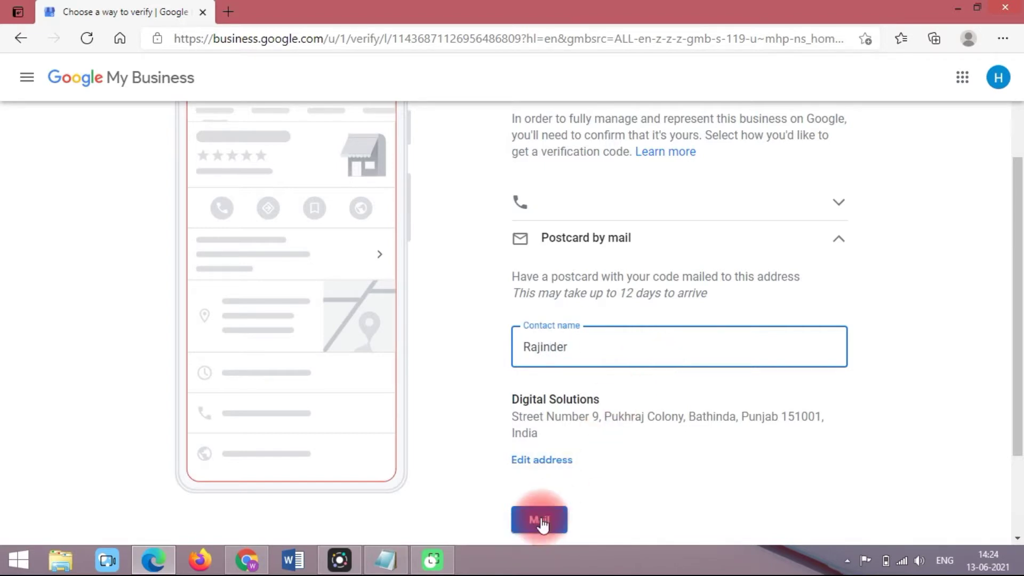
Step: Mail the verification postcard to Digital Solutions and continue past the 12-day delivery confirmation
{"action": "left_click", "coordinate": [541, 522]}
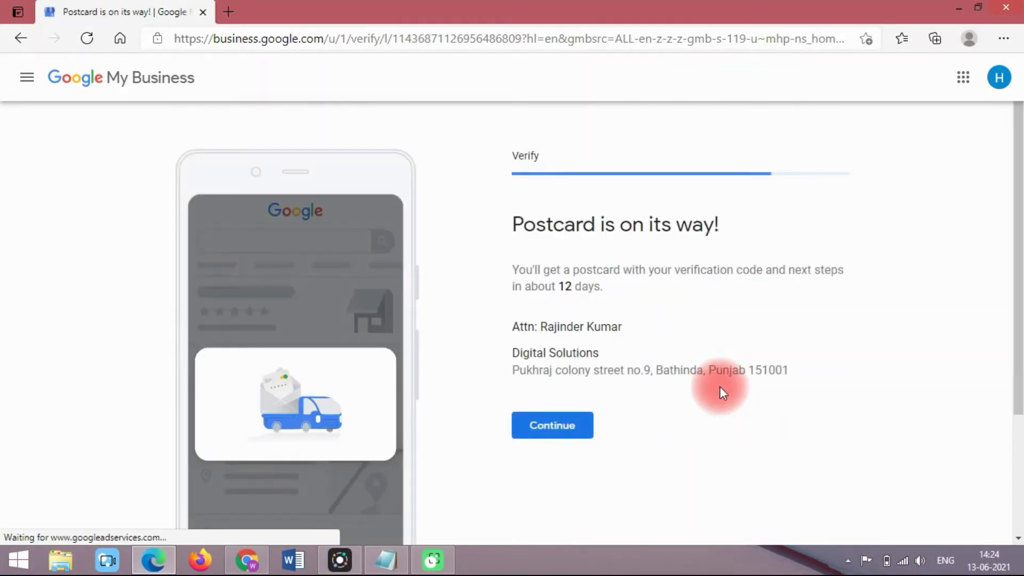
{"action": "left_click_drag", "start_coordinate": [513, 224], "coordinate": [758, 228]}
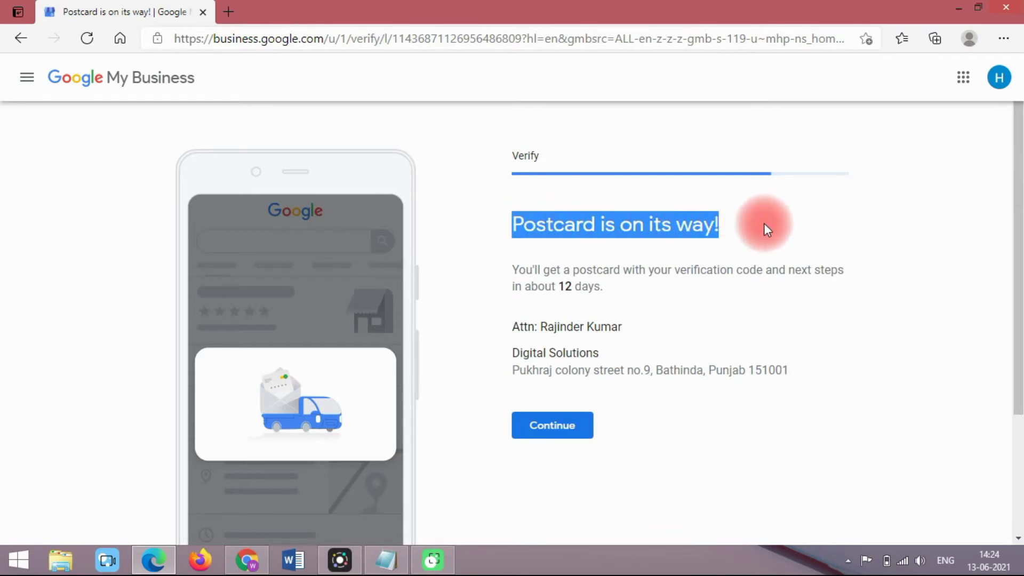
{"action": "left_click", "coordinate": [764, 225]}
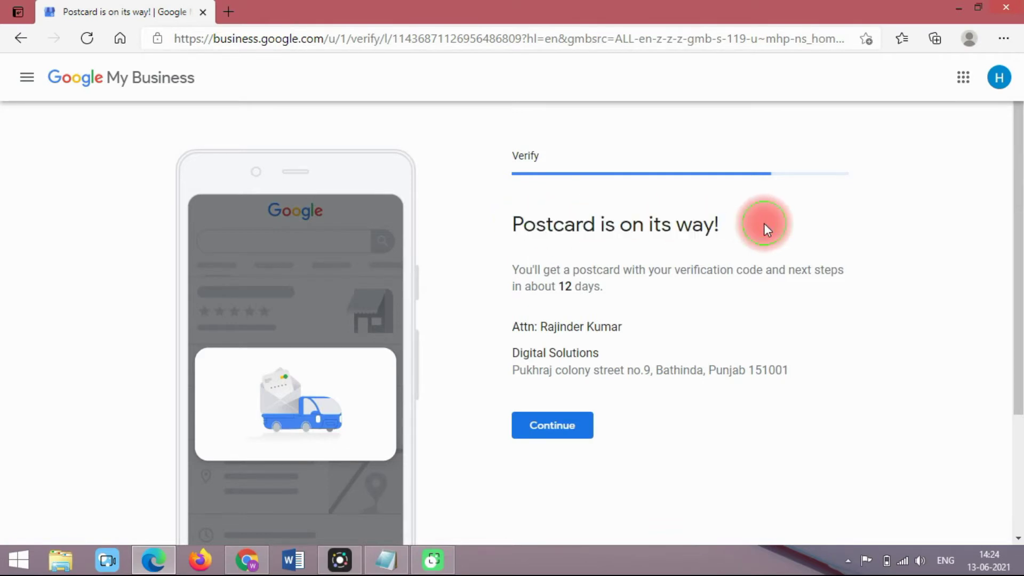
{"action": "double_click", "coordinate": [566, 288]}
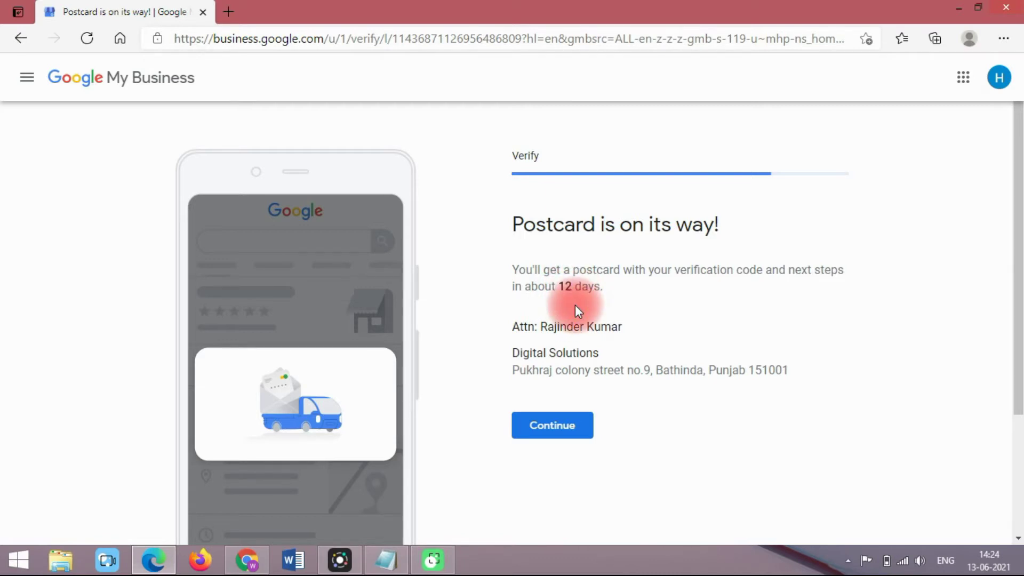
{"action": "left_click", "coordinate": [549, 429]}
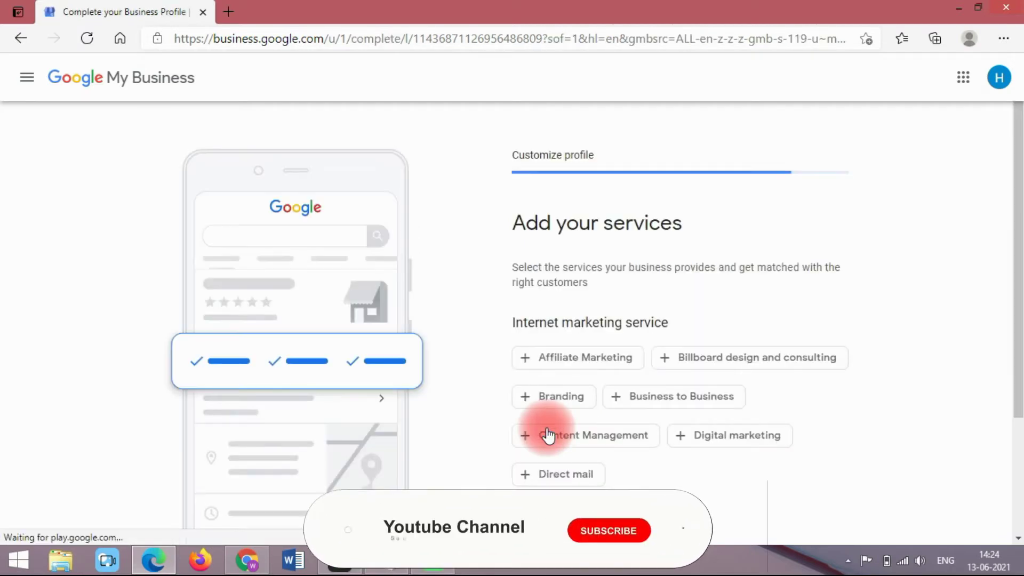
Step: Add Affiliate Marketing, Digital marketing and Content Management as services
{"action": "left_click_drag", "start_coordinate": [1019, 170], "coordinate": [1021, 217]}
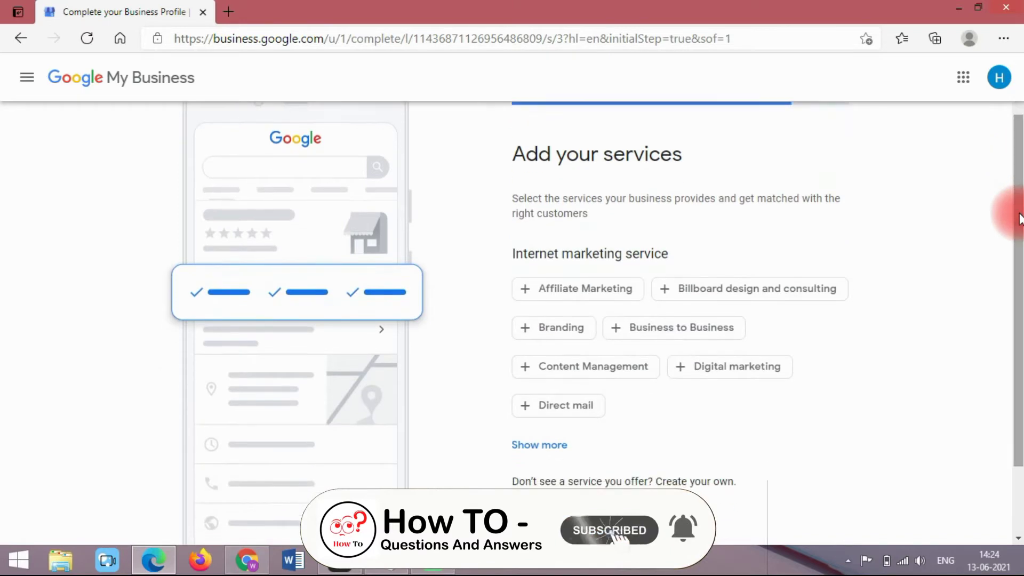
{"action": "left_click_drag", "start_coordinate": [556, 155], "coordinate": [744, 172]}
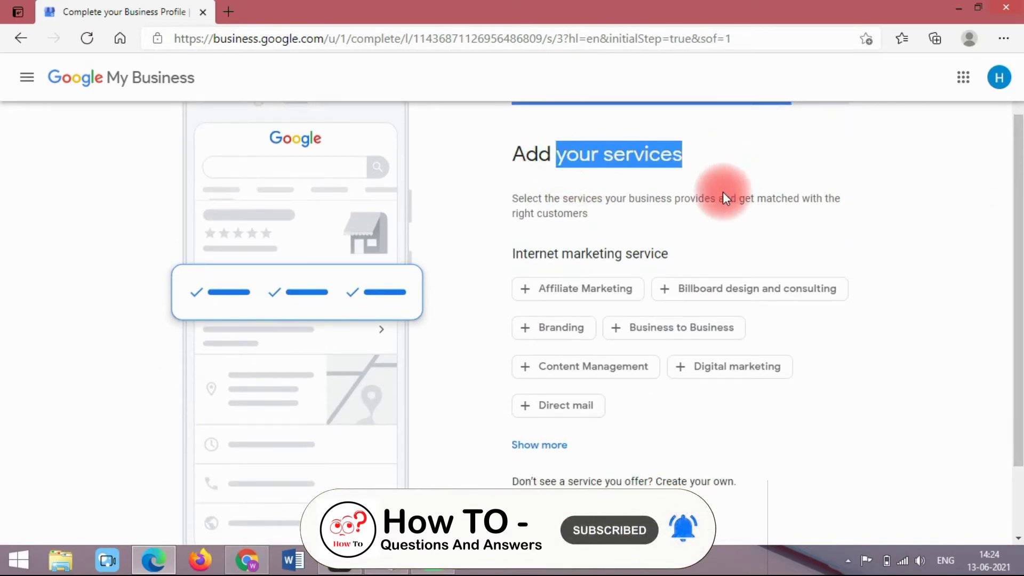
{"action": "left_click", "coordinate": [702, 231]}
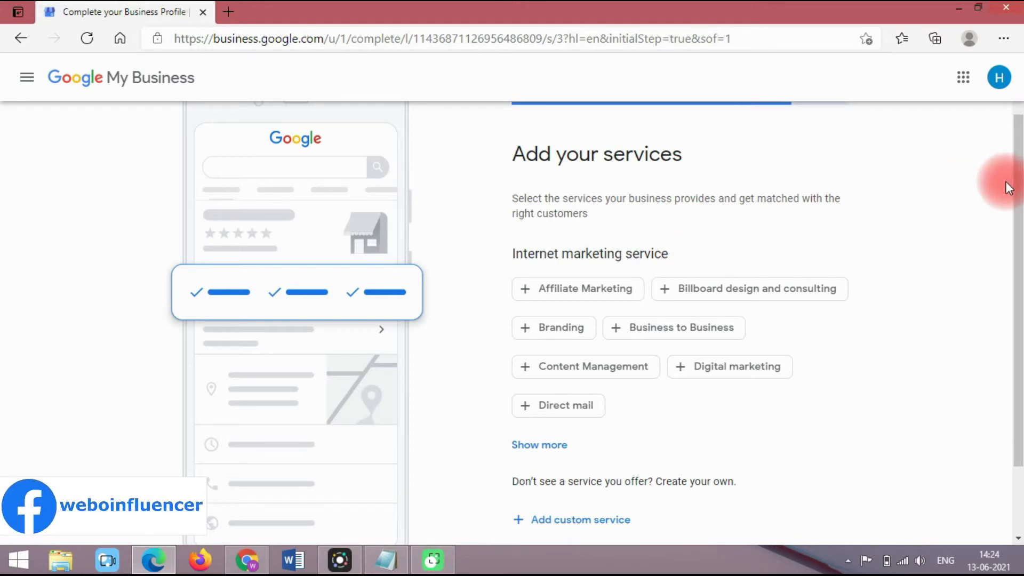
{"action": "scroll", "coordinate": [1008, 187], "scroll_direction": "up", "scroll_amount": 1}
{"action": "scroll", "coordinate": [1013, 176], "scroll_direction": "down", "scroll_amount": 2}
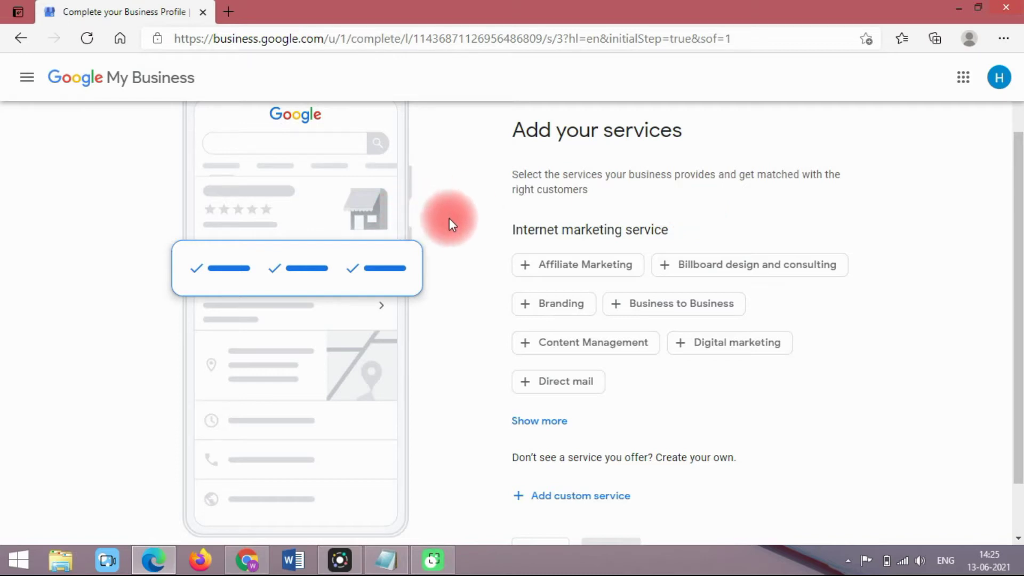
{"action": "mouse_move", "coordinate": [1017, 219]}
{"action": "left_mouse_down"}
{"action": "mouse_move", "coordinate": [1017, 210]}
{"action": "mouse_move", "coordinate": [1017, 242]}
{"action": "mouse_move", "coordinate": [1019, 206]}
{"action": "left_mouse_up"}
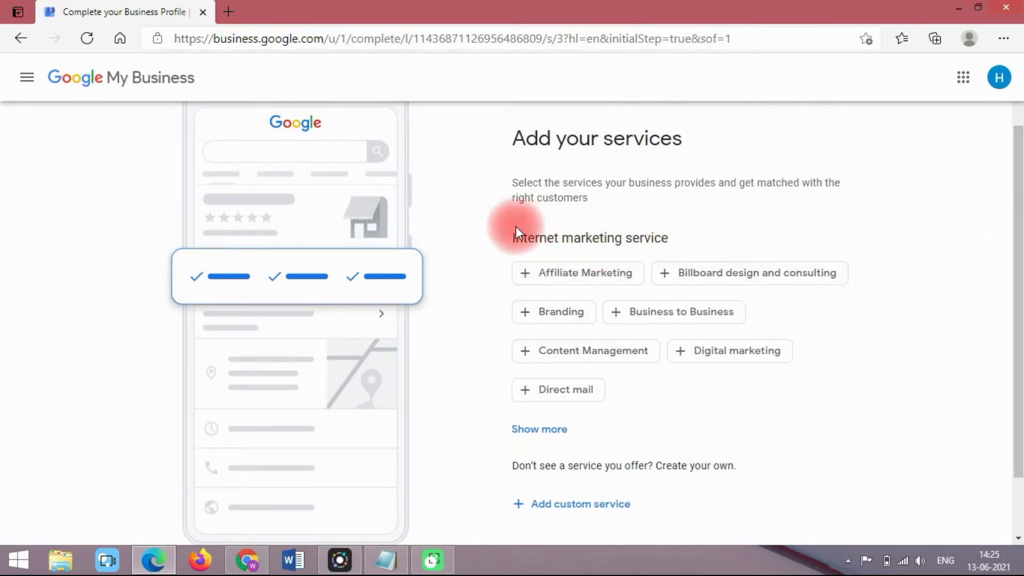
{"action": "left_click", "coordinate": [527, 278]}
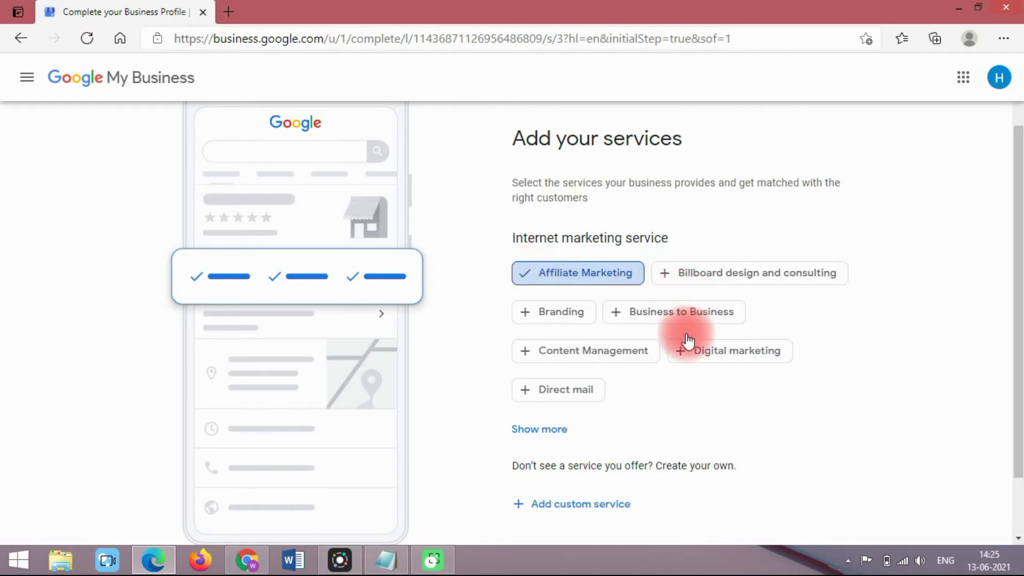
{"action": "left_click", "coordinate": [684, 355]}
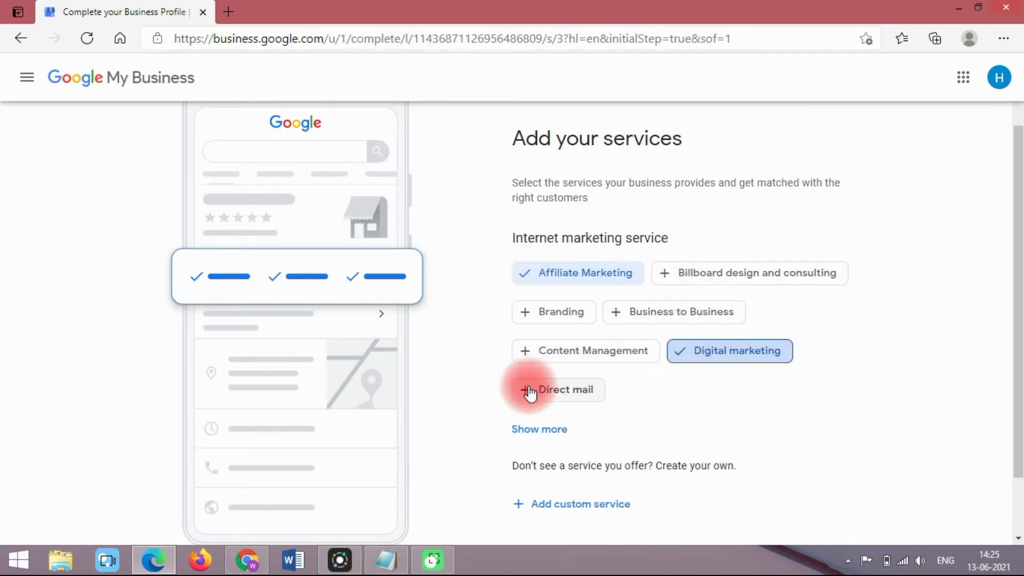
{"action": "left_click", "coordinate": [527, 358]}
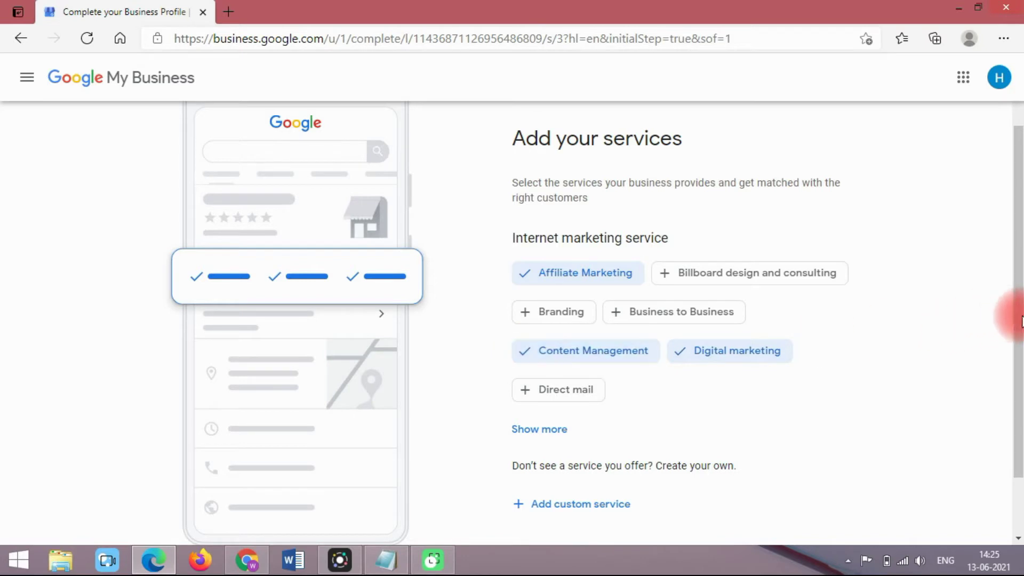
Step: Show more service options and add Lead Generation, Graphic design and Email marketing
{"action": "left_click_drag", "start_coordinate": [1019, 316], "coordinate": [1018, 373]}
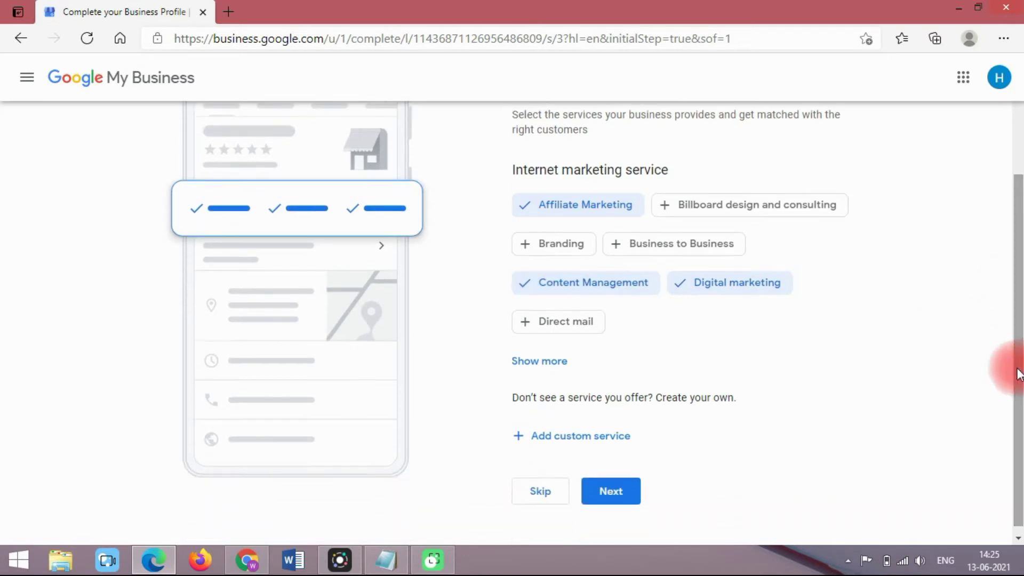
{"action": "left_click", "coordinate": [554, 362]}
{"action": "scroll", "coordinate": [1017, 286], "scroll_direction": "down", "scroll_amount": 2}
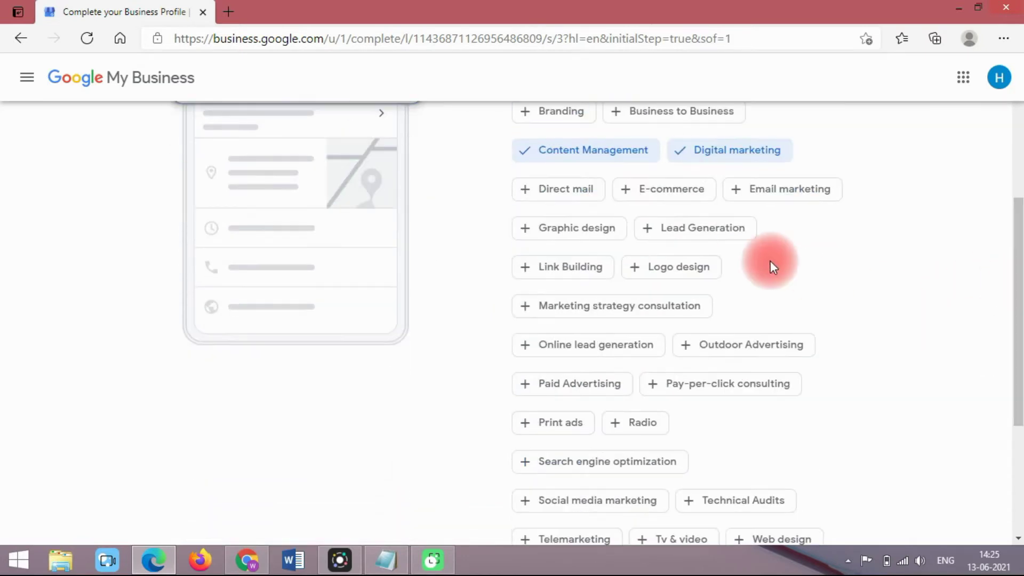
{"action": "left_click", "coordinate": [648, 235]}
{"action": "left_click", "coordinate": [521, 229]}
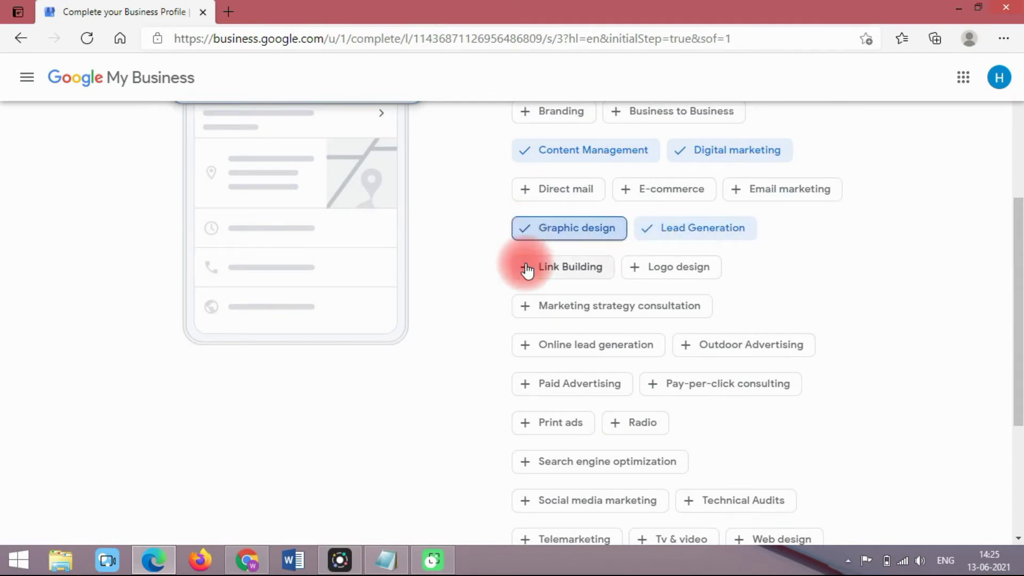
{"action": "left_click", "coordinate": [735, 190]}
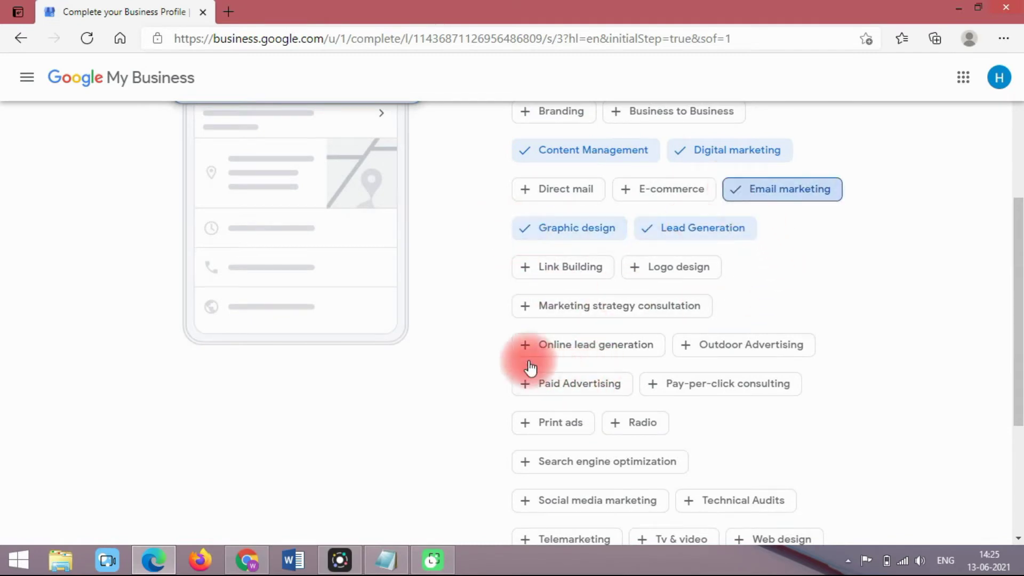
{"action": "left_click_drag", "start_coordinate": [1016, 324], "coordinate": [1019, 496]}
Step: Save the chosen services and mark Monday open with a 9:30 AM opening time
{"action": "left_click", "coordinate": [608, 492]}
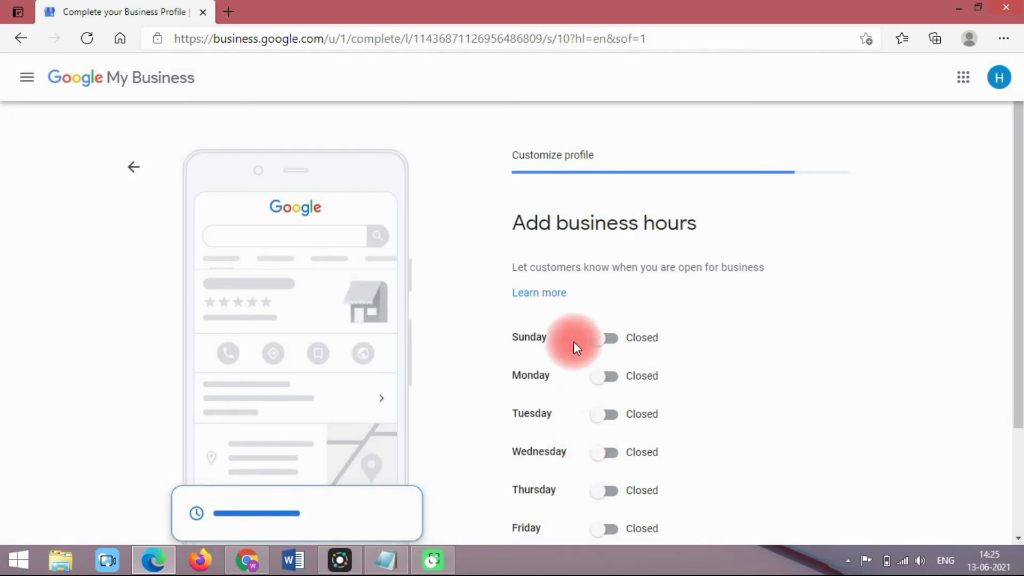
{"action": "left_click_drag", "start_coordinate": [1016, 272], "coordinate": [1016, 289]}
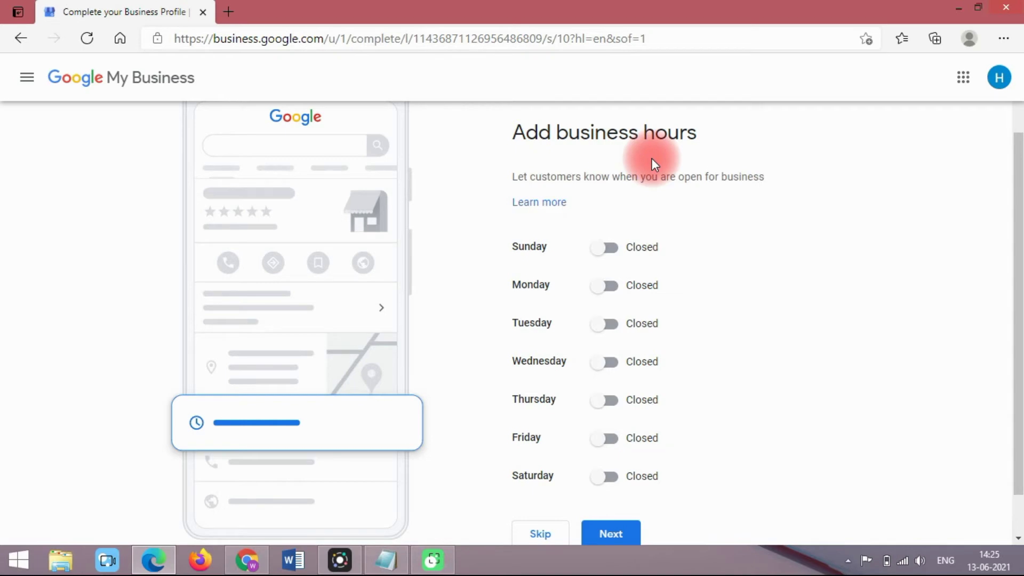
{"action": "mouse_move", "coordinate": [1019, 219]}
{"action": "left_mouse_down"}
{"action": "mouse_move", "coordinate": [1022, 200]}
{"action": "mouse_move", "coordinate": [1021, 235]}
{"action": "left_mouse_up"}
{"action": "left_click", "coordinate": [592, 237]}
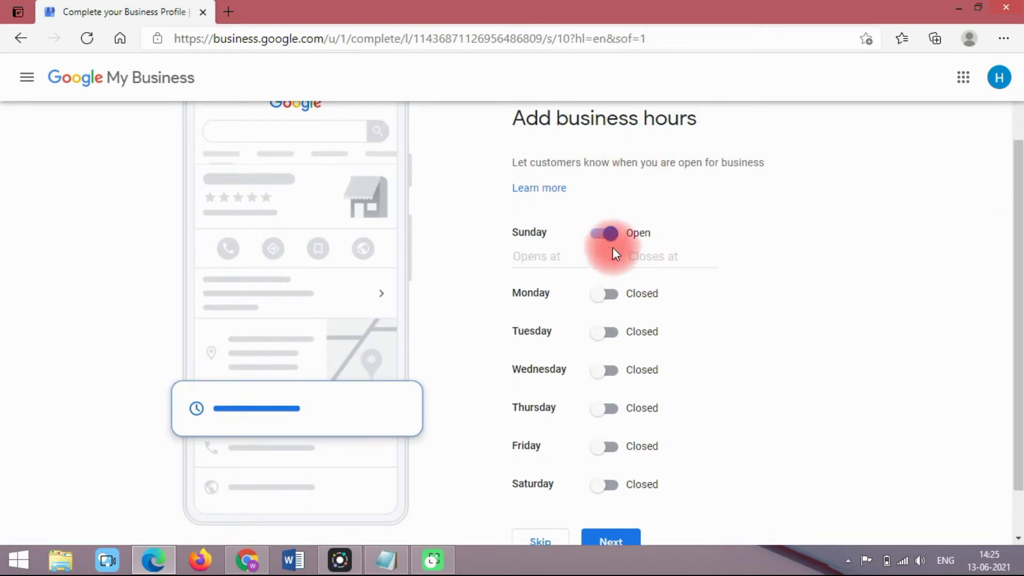
{"action": "left_click", "coordinate": [605, 236]}
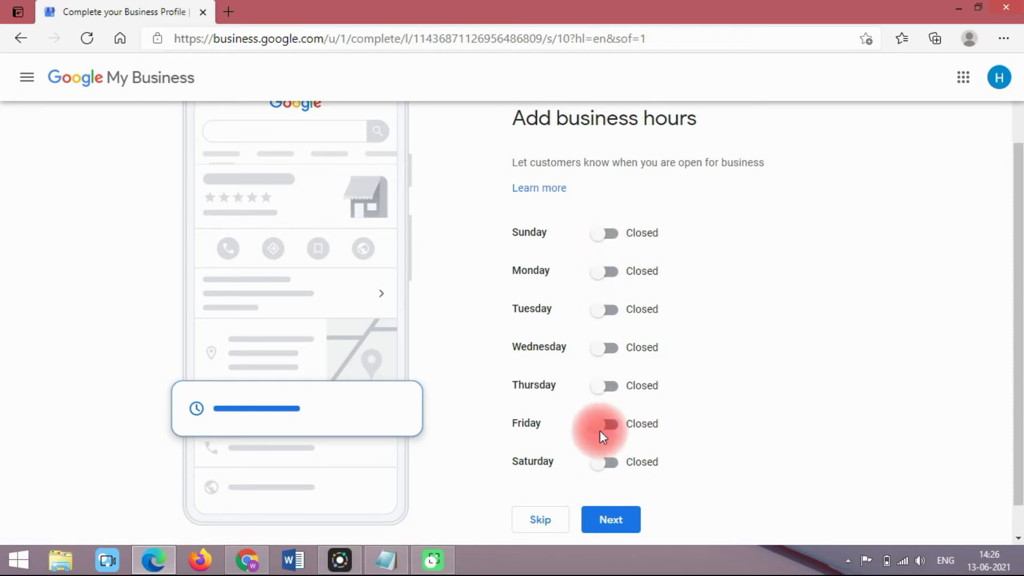
{"action": "left_click", "coordinate": [605, 273]}
{"action": "left_click", "coordinate": [544, 295]}
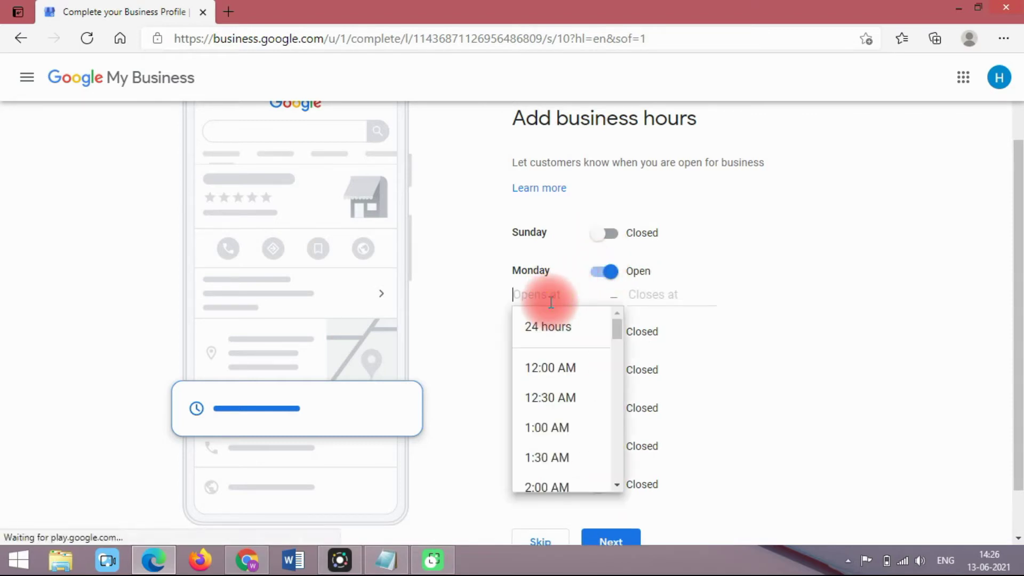
{"action": "scroll", "coordinate": [619, 363], "scroll_direction": "down", "scroll_amount": 10}
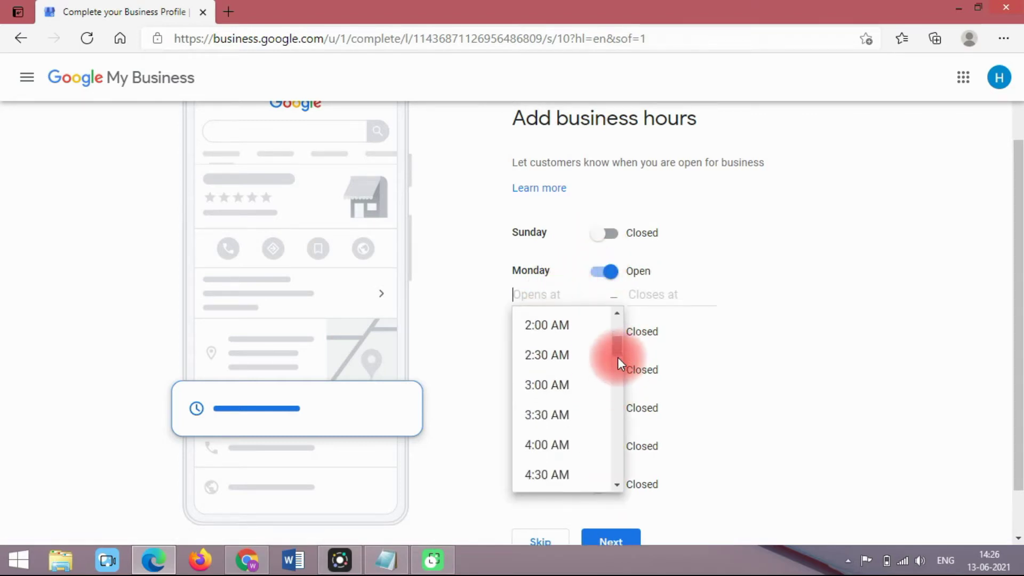
{"action": "left_click", "coordinate": [617, 313]}
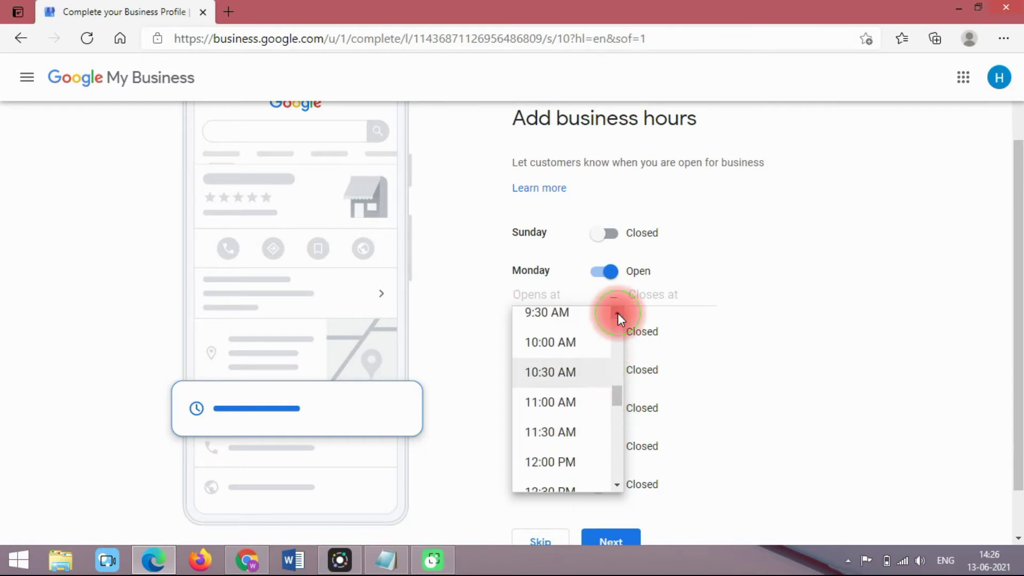
{"action": "left_click", "coordinate": [617, 313]}
{"action": "left_click", "coordinate": [547, 333]}
Step: Set Monday's closing time to 9:30 PM, then skip the business hours step
{"action": "left_click", "coordinate": [631, 296]}
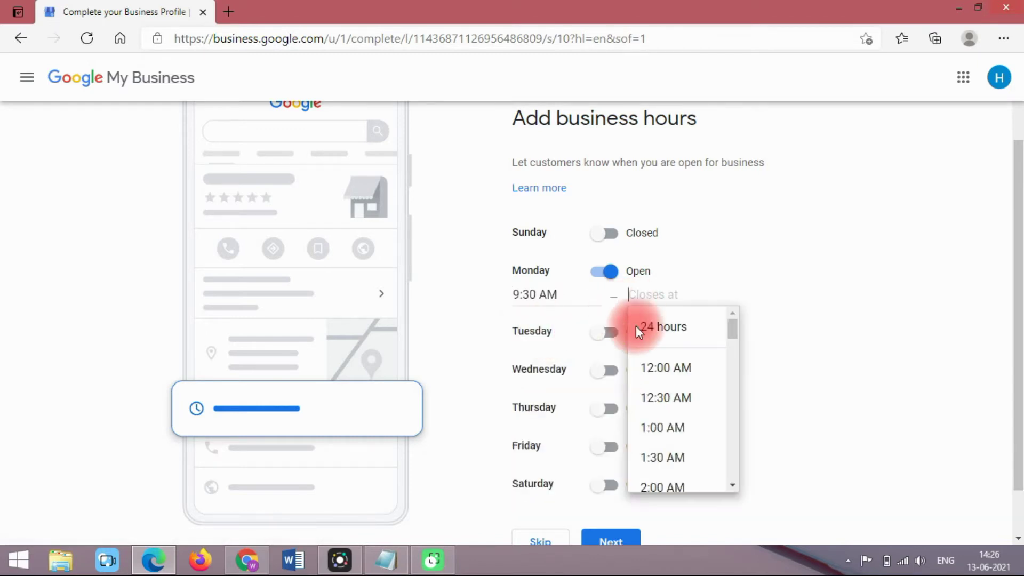
{"action": "left_click_drag", "start_coordinate": [738, 336], "coordinate": [729, 497]}
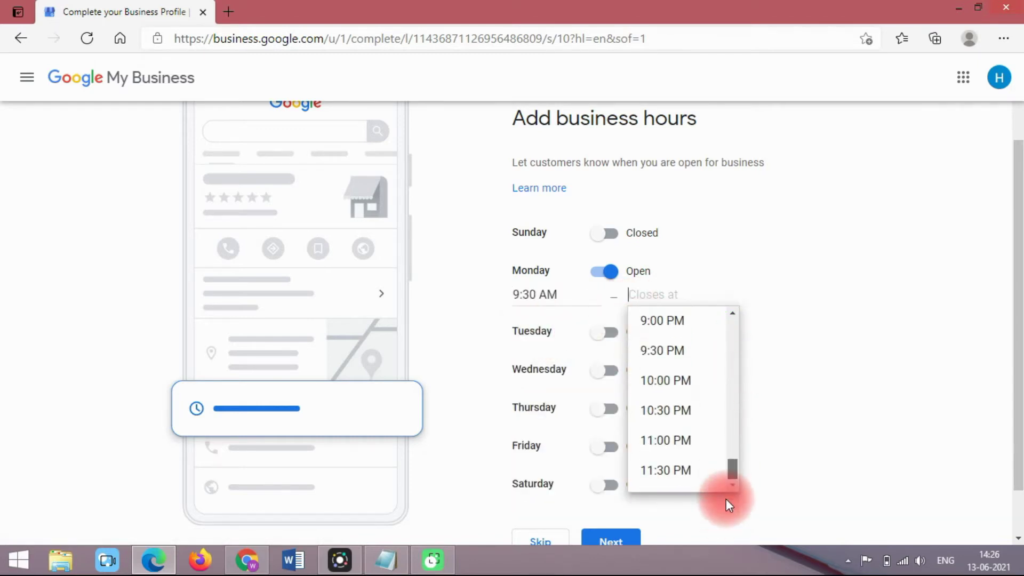
{"action": "left_click", "coordinate": [660, 351]}
{"action": "left_click_drag", "start_coordinate": [1016, 275], "coordinate": [1016, 343]}
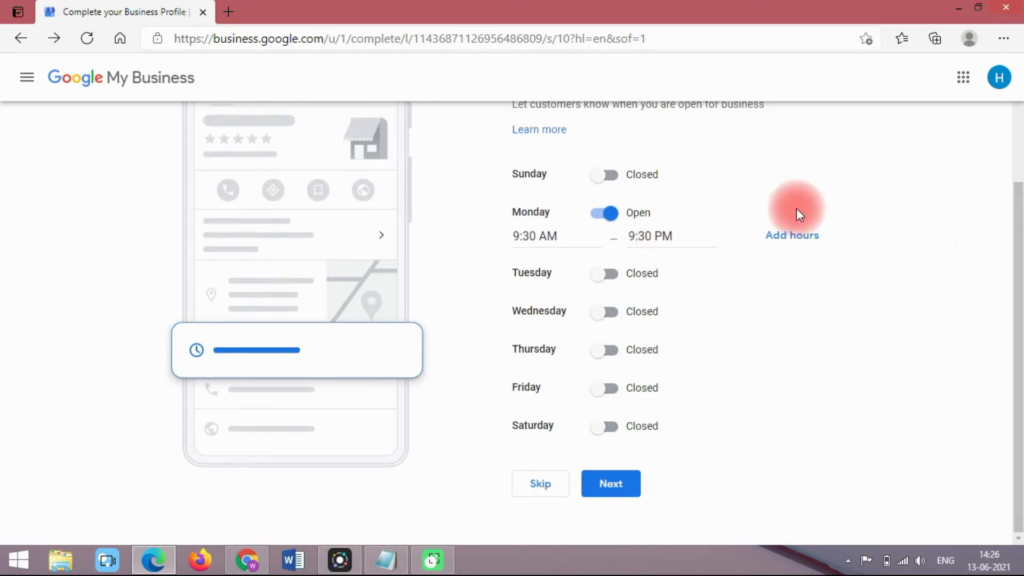
{"action": "left_click", "coordinate": [539, 492]}
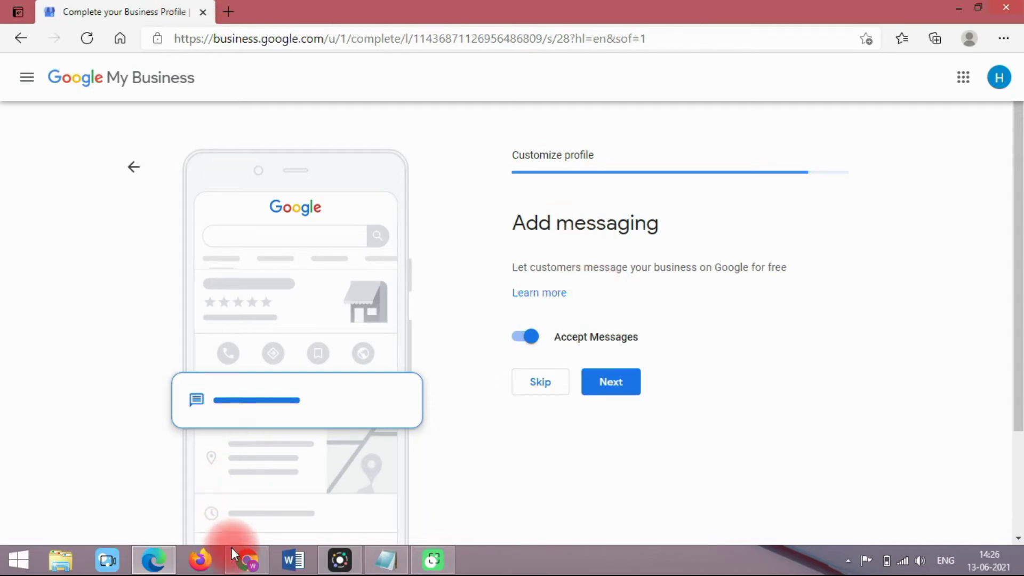
{"action": "left_click", "coordinate": [246, 559]}
Step: Search Google for 'best digital marketing course in bathinda' and open the Gurukull Classes listing
{"action": "left_click", "coordinate": [202, 13]}
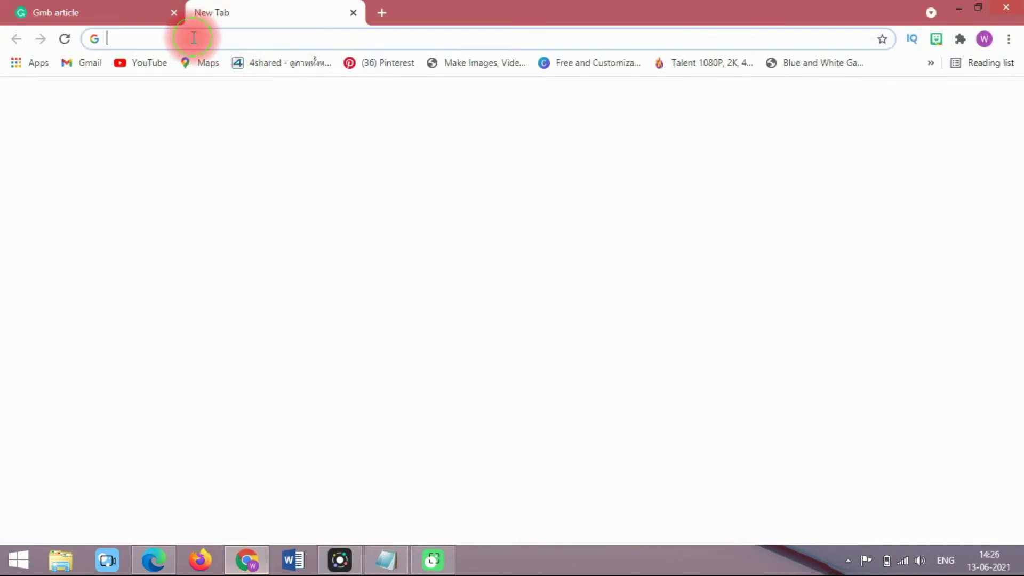
{"action": "left_click", "coordinate": [193, 37]}
{"action": "left_click", "coordinate": [177, 122]}
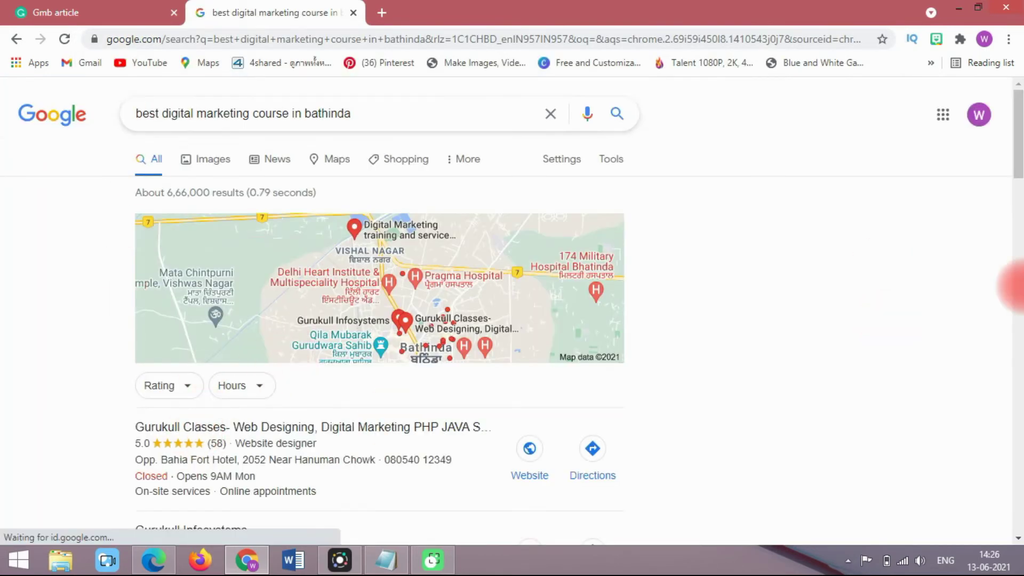
{"action": "scroll", "coordinate": [454, 268], "scroll_direction": "down", "scroll_amount": 2}
{"action": "left_click", "coordinate": [334, 314]}
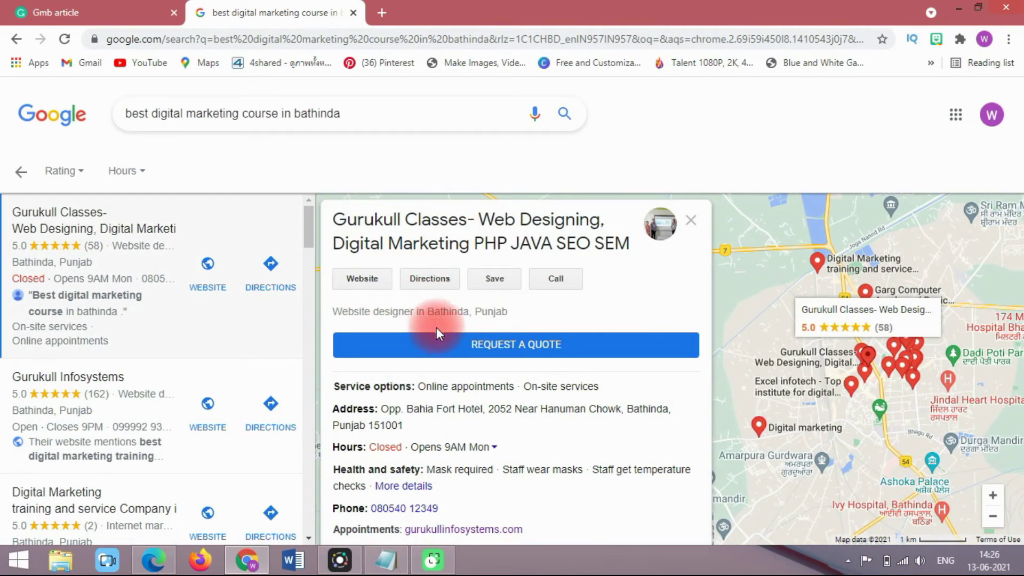
Step: Return to My Business and continue with Accept Messages left on
{"action": "left_click", "coordinate": [123, 12]}
{"action": "left_click", "coordinate": [217, 412]}
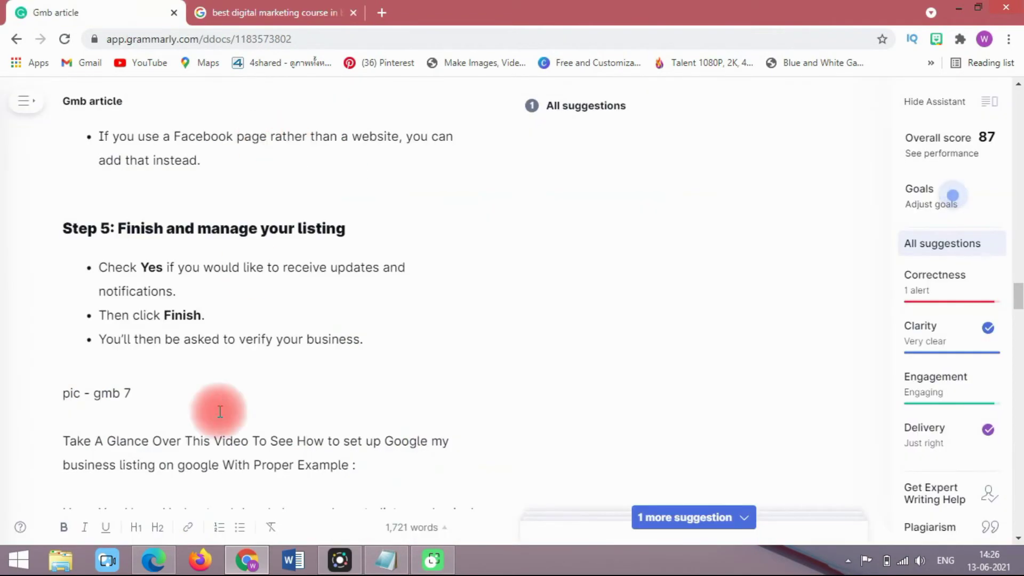
{"action": "left_click", "coordinate": [238, 560]}
{"action": "left_click", "coordinate": [603, 382]}
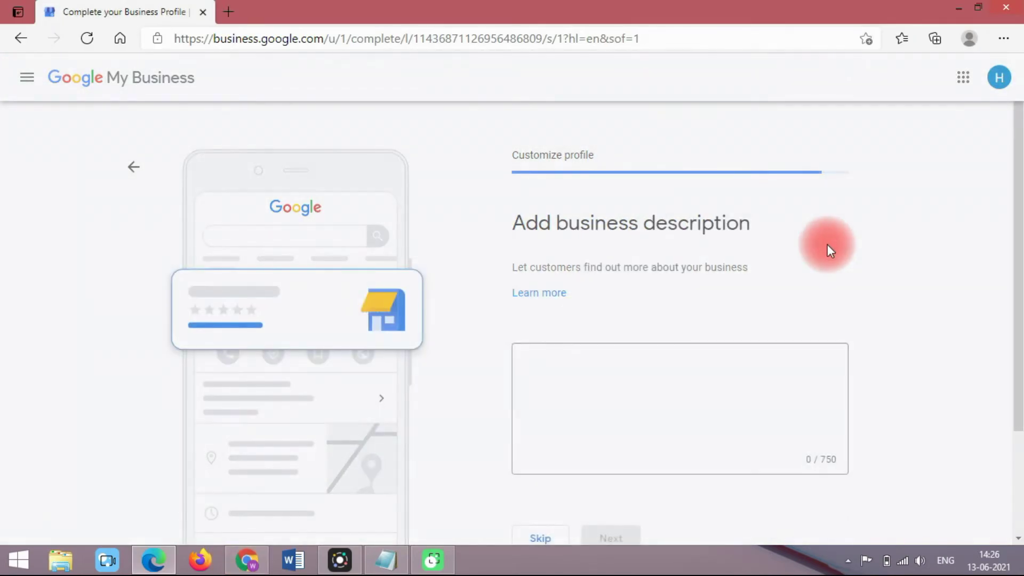
Step: Leave the business description box empty and skip that step
{"action": "left_click_drag", "start_coordinate": [1015, 187], "coordinate": [1015, 247]}
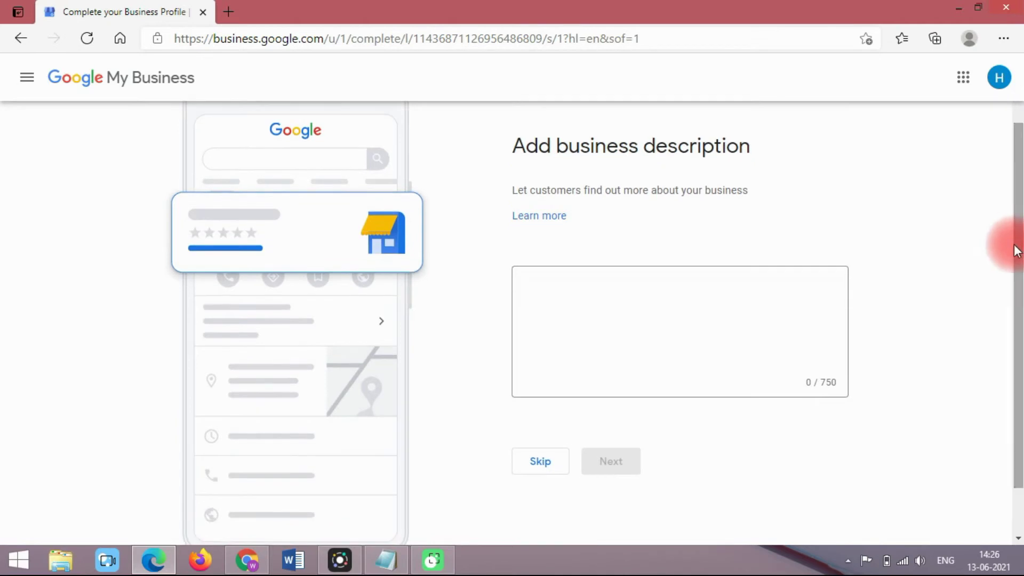
{"action": "left_click", "coordinate": [657, 315]}
{"action": "left_click_drag", "start_coordinate": [807, 383], "coordinate": [841, 388]}
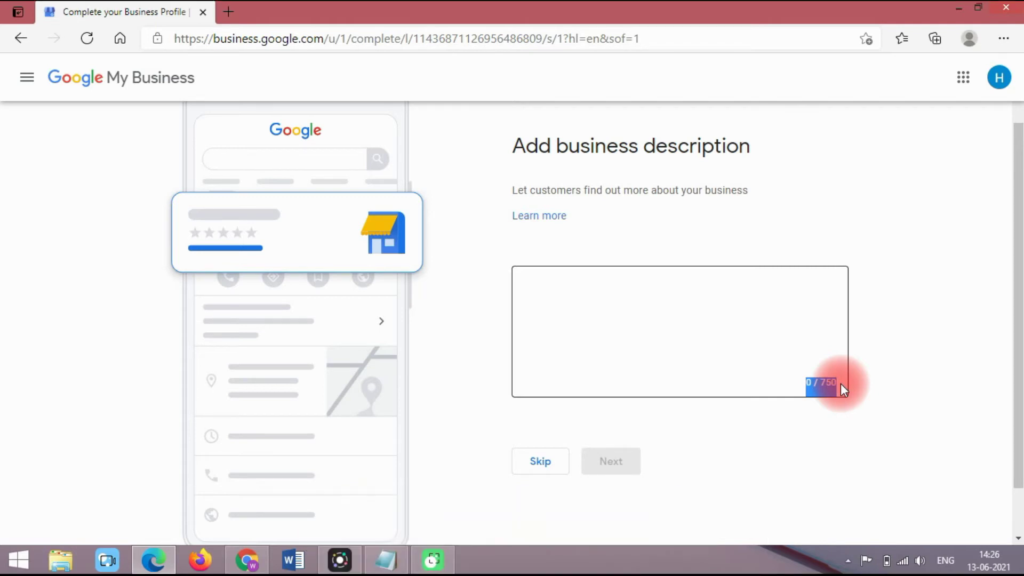
{"action": "left_click", "coordinate": [546, 463]}
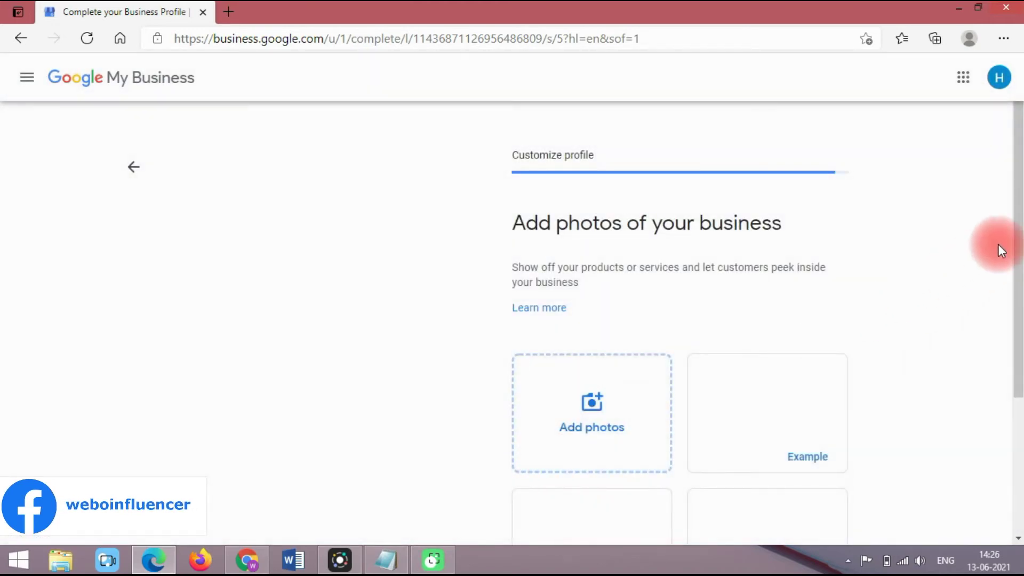
Step: Look over the example storefront, delivery and salon photos, then skip adding photos
{"action": "scroll", "coordinate": [1008, 246], "scroll_direction": "down", "scroll_amount": 3}
{"action": "scroll", "coordinate": [1013, 226], "scroll_direction": "up", "scroll_amount": 3}
{"action": "scroll", "coordinate": [1018, 256], "scroll_direction": "down", "scroll_amount": 3}
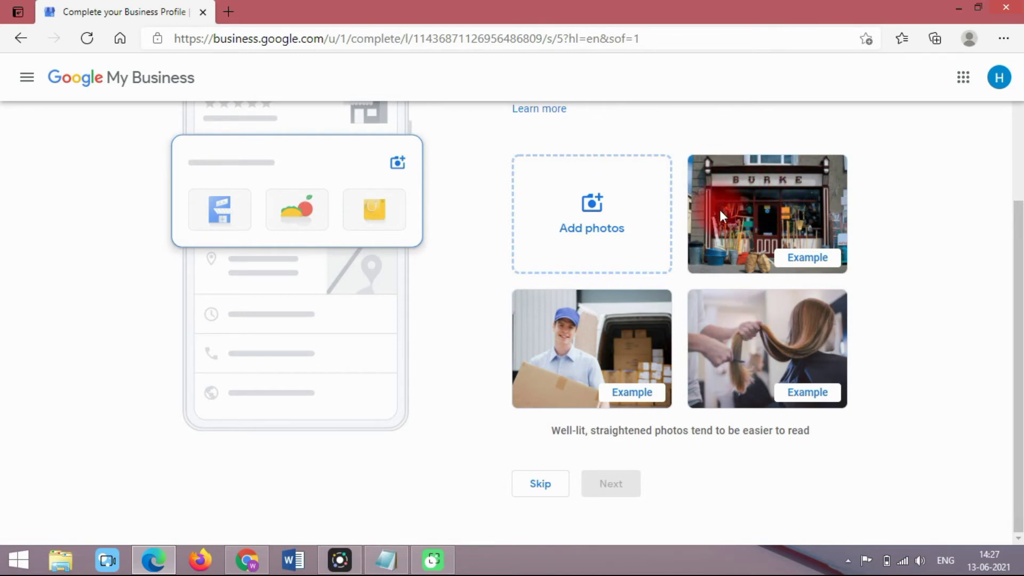
{"action": "left_click", "coordinate": [544, 486]}
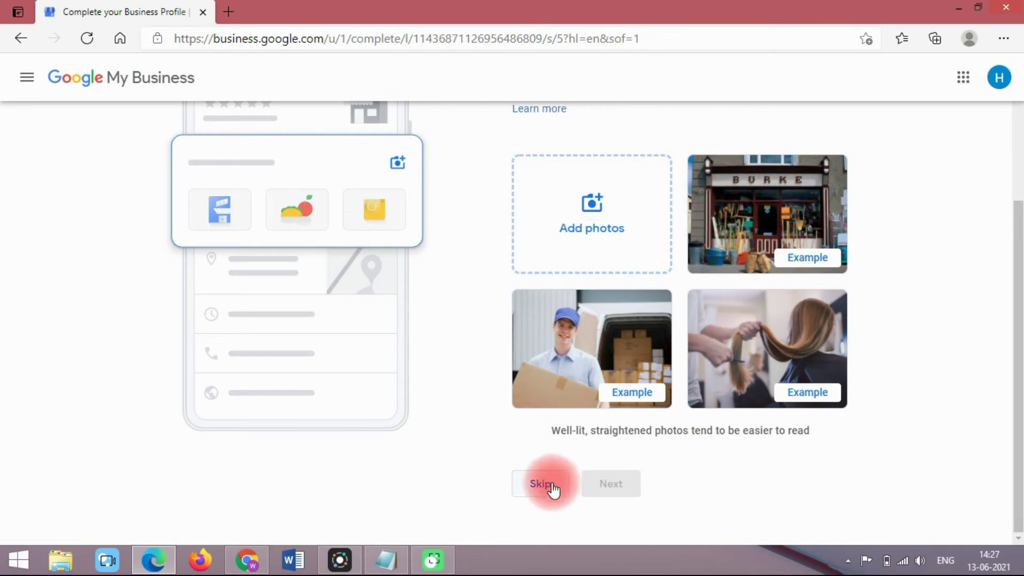
Step: Continue from the 'Your Business Profile is almost ready' page to the Digital Solutions dashboard
{"action": "left_click", "coordinate": [550, 234]}
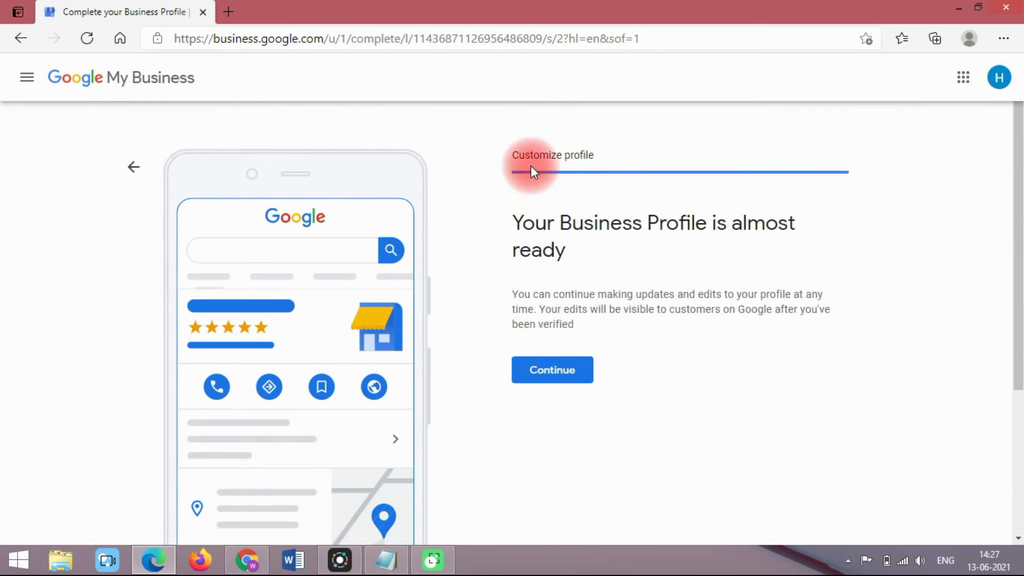
{"action": "left_click_drag", "start_coordinate": [503, 221], "coordinate": [575, 251]}
{"action": "left_click", "coordinate": [600, 261]}
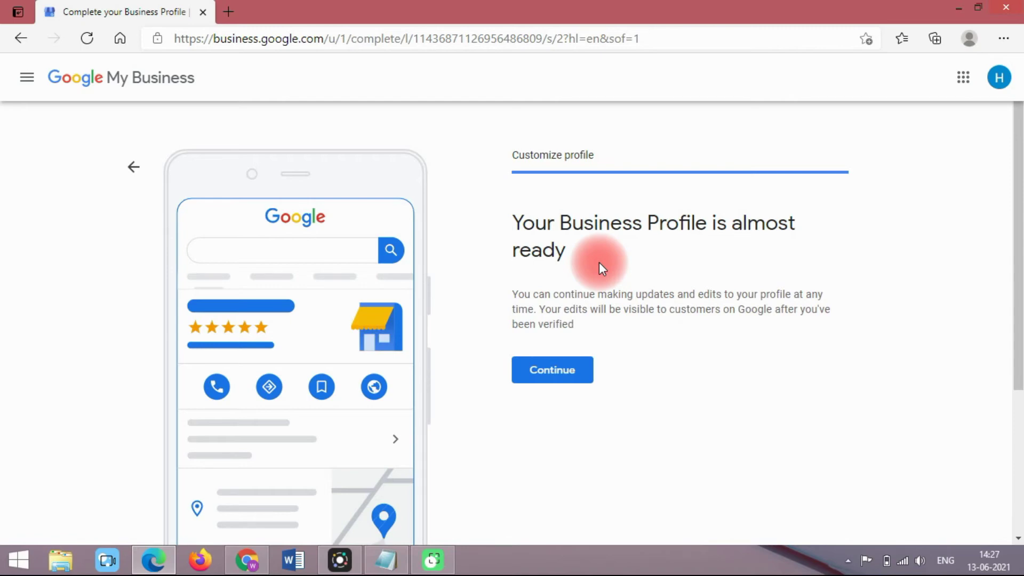
{"action": "left_click", "coordinate": [560, 383]}
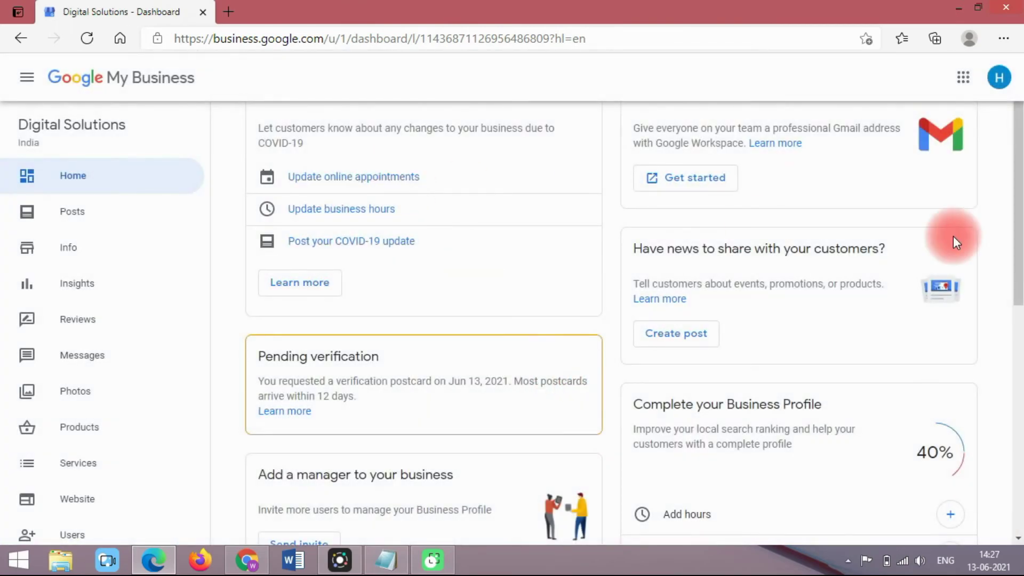
{"action": "left_click_drag", "start_coordinate": [1019, 206], "coordinate": [204, 188]}
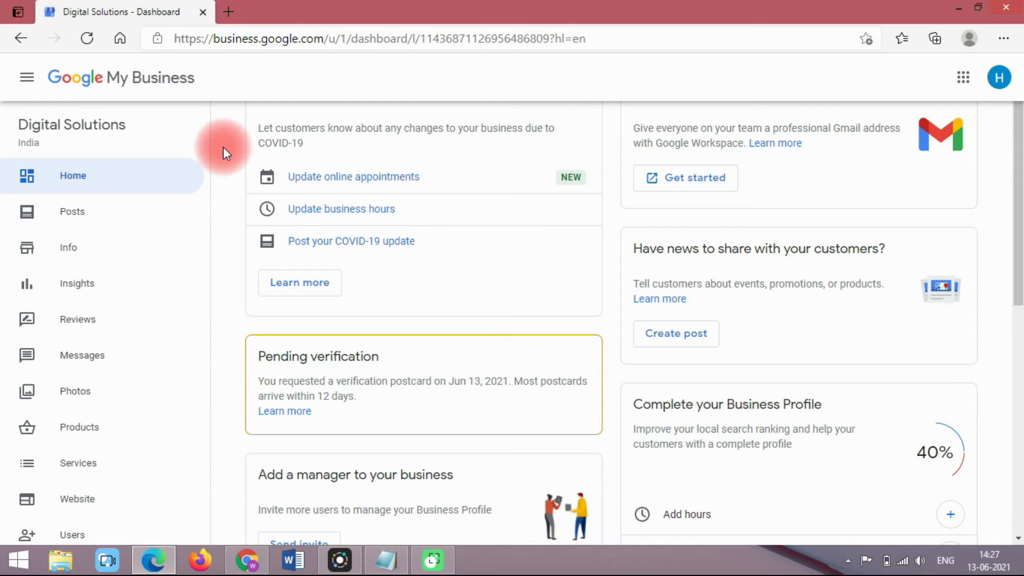
{"action": "left_click_drag", "start_coordinate": [138, 121], "coordinate": [16, 142]}
{"action": "left_click", "coordinate": [73, 149]}
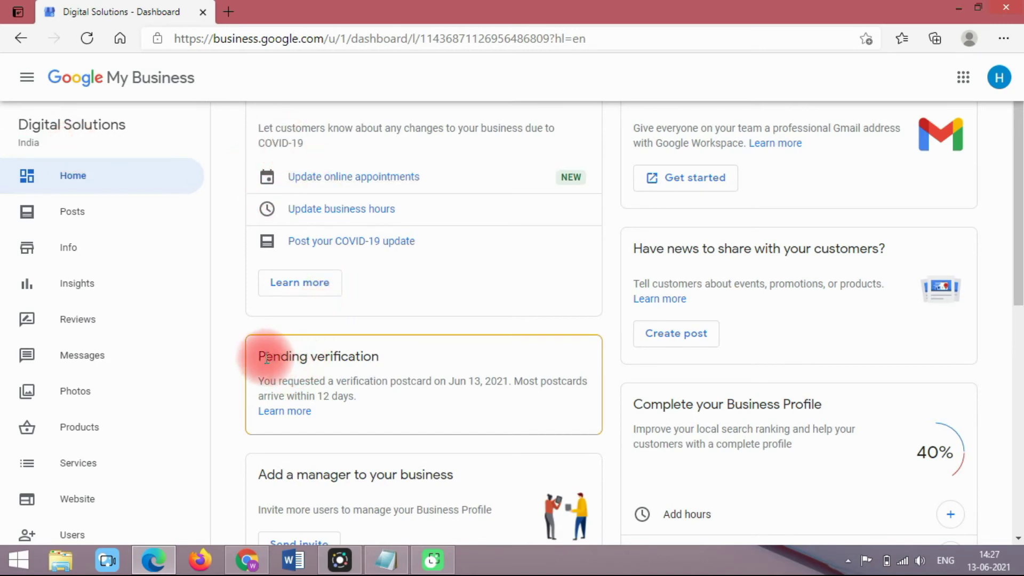
{"action": "left_click_drag", "start_coordinate": [258, 357], "coordinate": [404, 356]}
{"action": "left_click", "coordinate": [404, 357]}
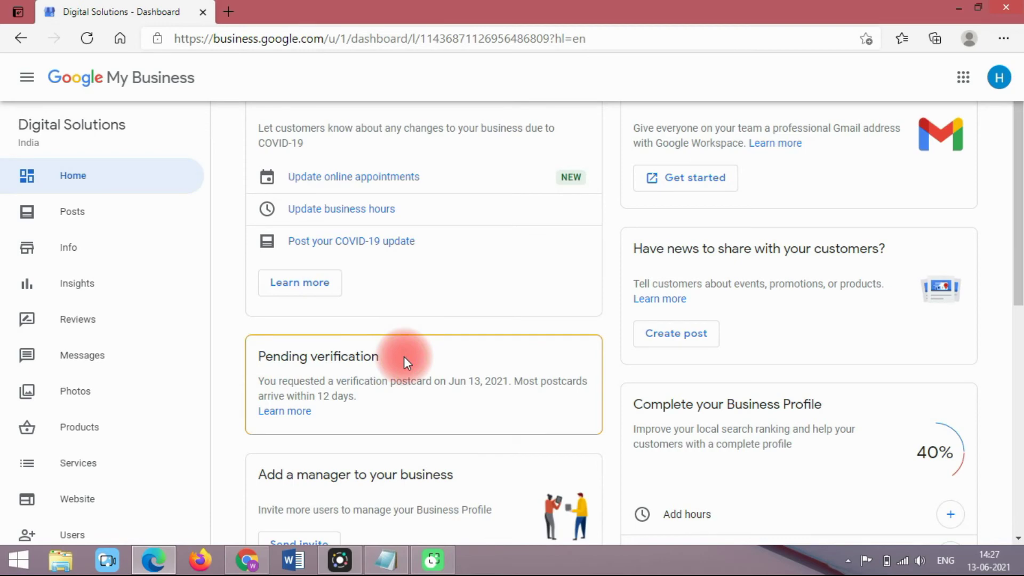
{"action": "left_click", "coordinate": [469, 388]}
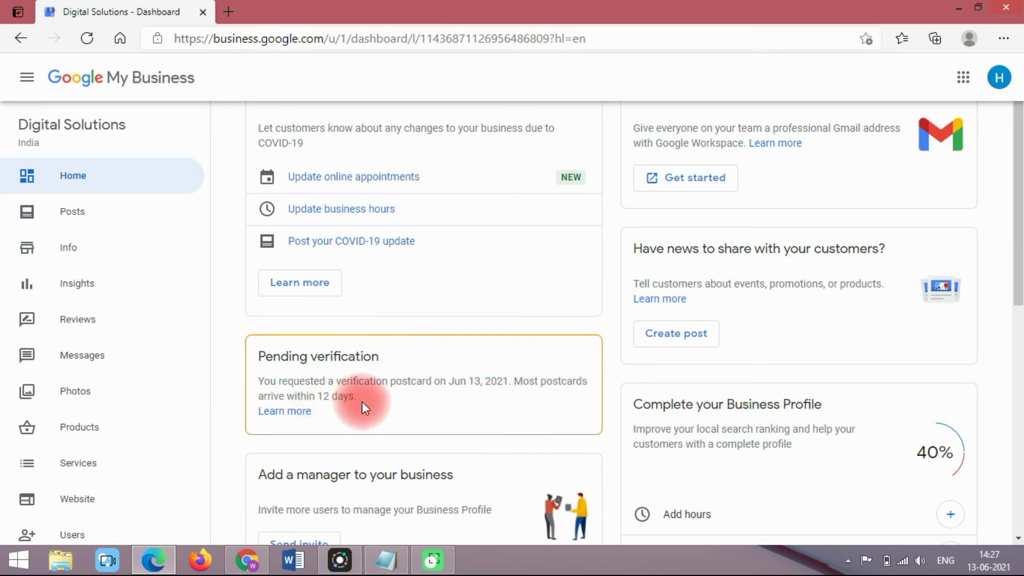
{"action": "mouse_move", "coordinate": [1016, 262]}
{"action": "left_mouse_down"}
{"action": "mouse_move", "coordinate": [1016, 440]}
{"action": "mouse_move", "coordinate": [1016, 278]}
{"action": "left_mouse_up"}
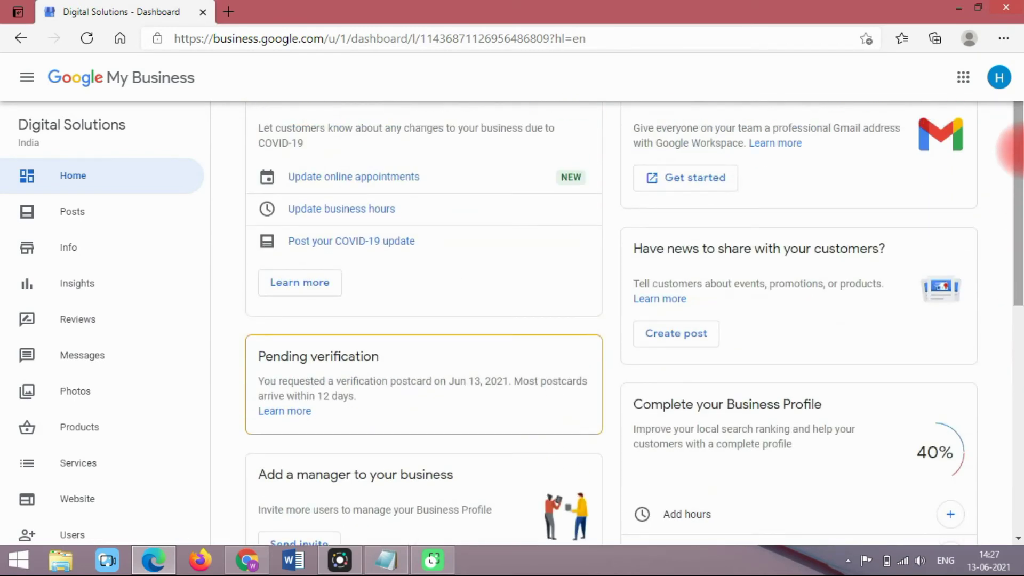
{"action": "left_click_drag", "start_coordinate": [208, 244], "coordinate": [128, 232]}
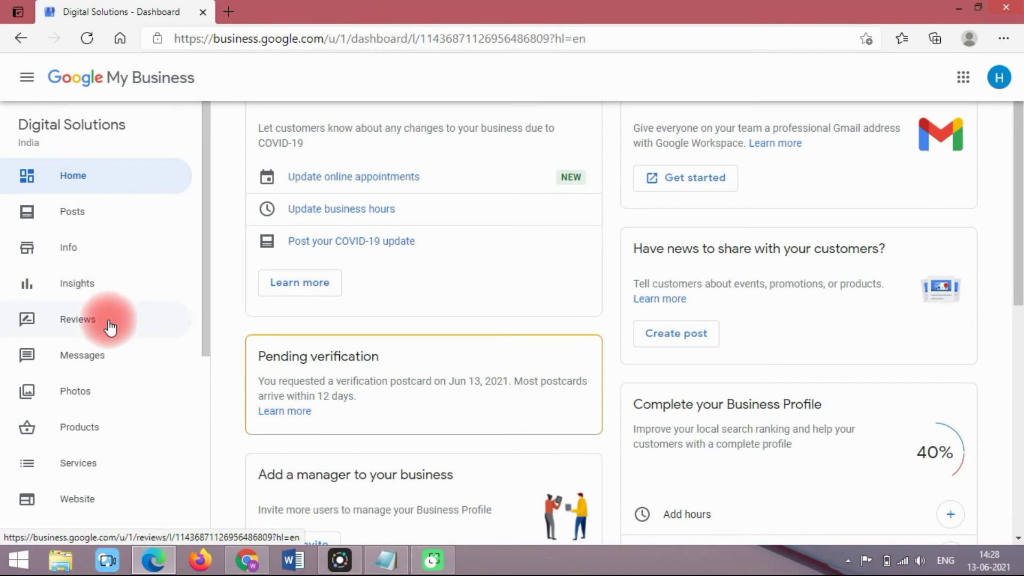
{"action": "left_click_drag", "start_coordinate": [205, 299], "coordinate": [237, 110]}
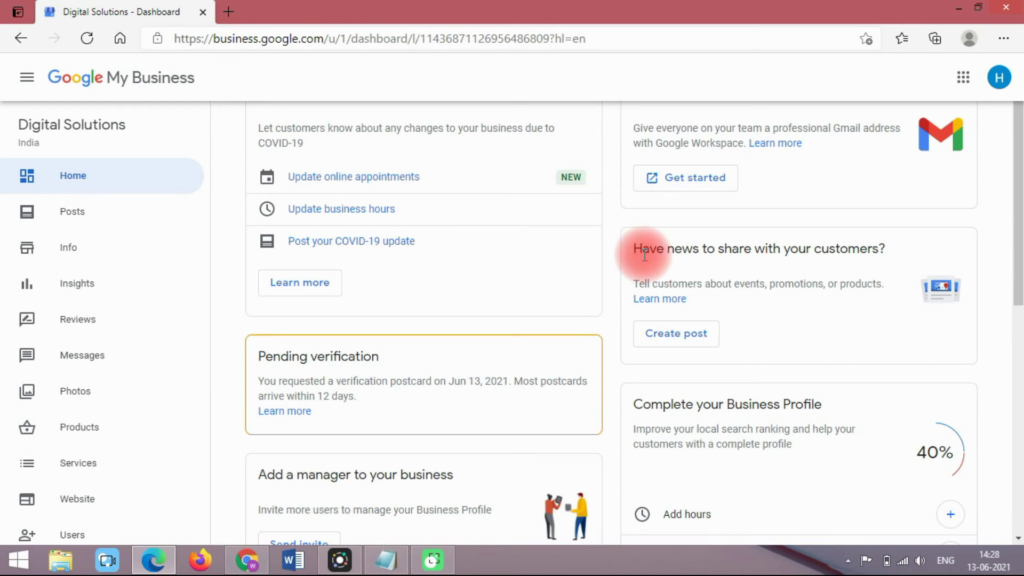
Step: Minimize the My Business window, refresh the desktop, and bring Chrome back up
{"action": "left_click", "coordinate": [959, 7]}
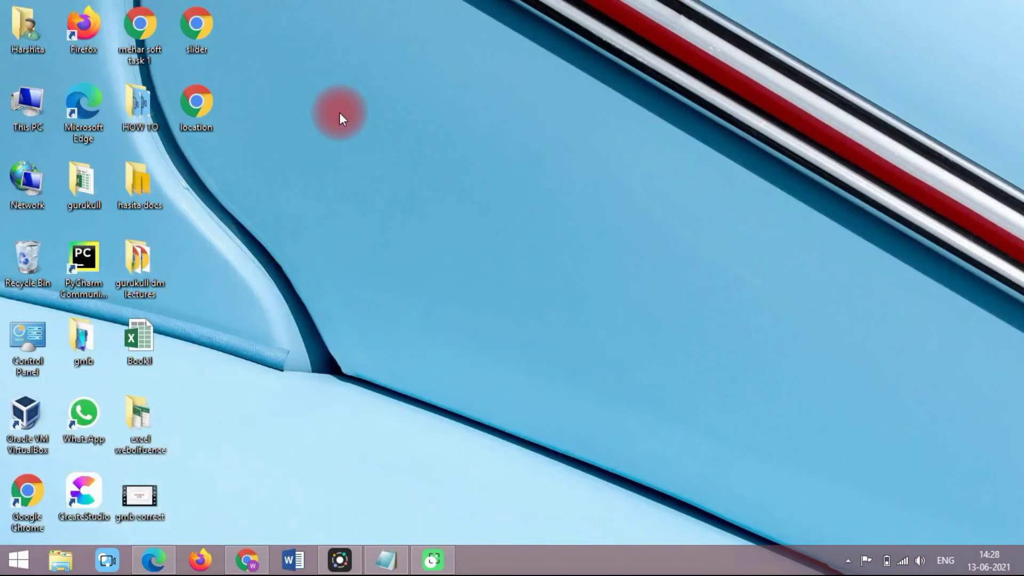
{"action": "right_click", "coordinate": [343, 119]}
{"action": "left_click", "coordinate": [355, 156]}
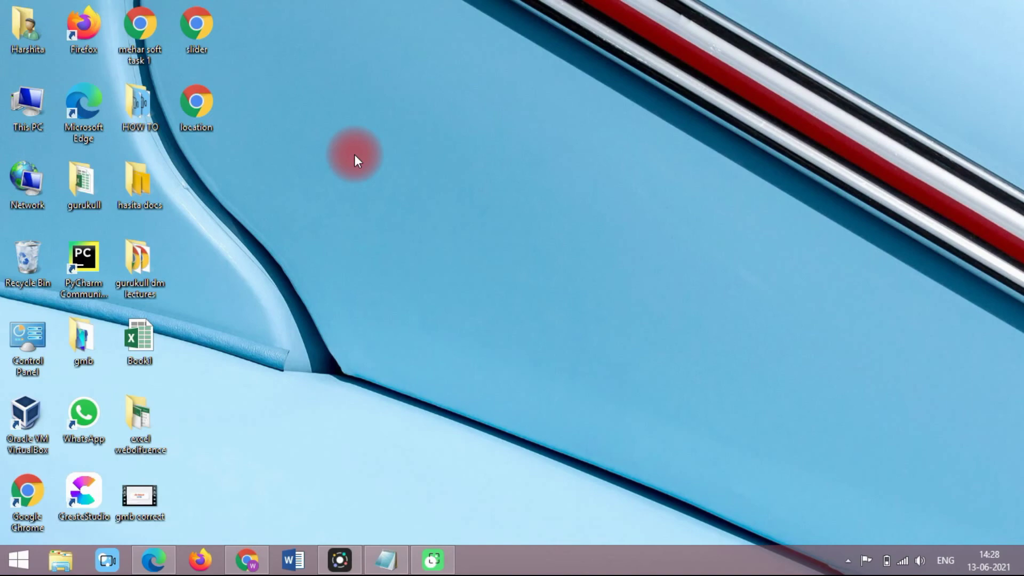
{"action": "left_click", "coordinate": [247, 560]}
Step: Return to the full 'best digital marketing course in bathinda' results listing Gurukull Classes and Gurukull Infosystems
{"action": "left_click", "coordinate": [226, 5]}
{"action": "left_click", "coordinate": [19, 171]}
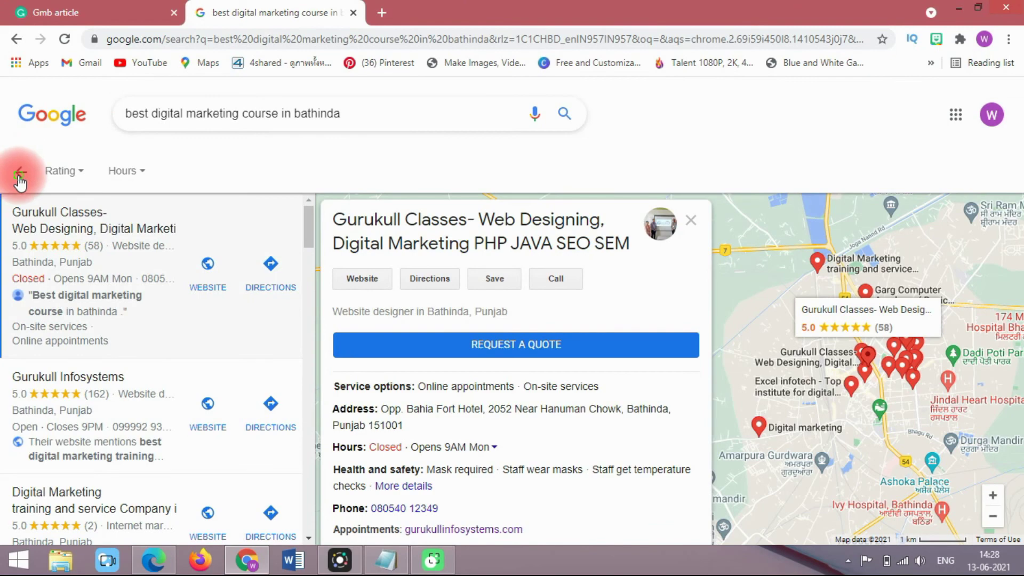
{"action": "left_click", "coordinate": [214, 217]}
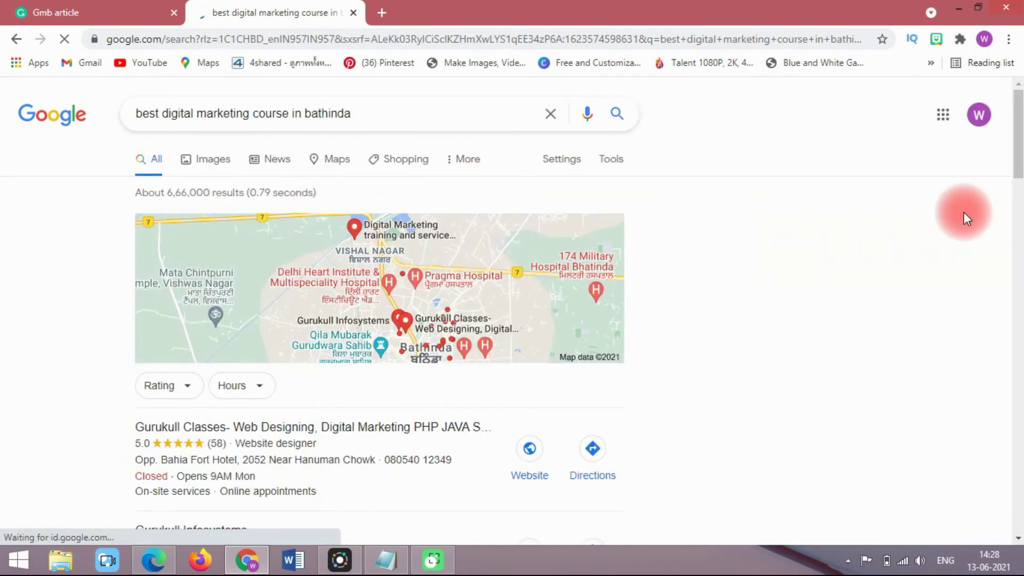
{"action": "scroll", "coordinate": [1016, 181], "scroll_direction": "down", "scroll_amount": 6}
{"action": "scroll", "coordinate": [1016, 181], "scroll_direction": "up", "scroll_amount": 2}
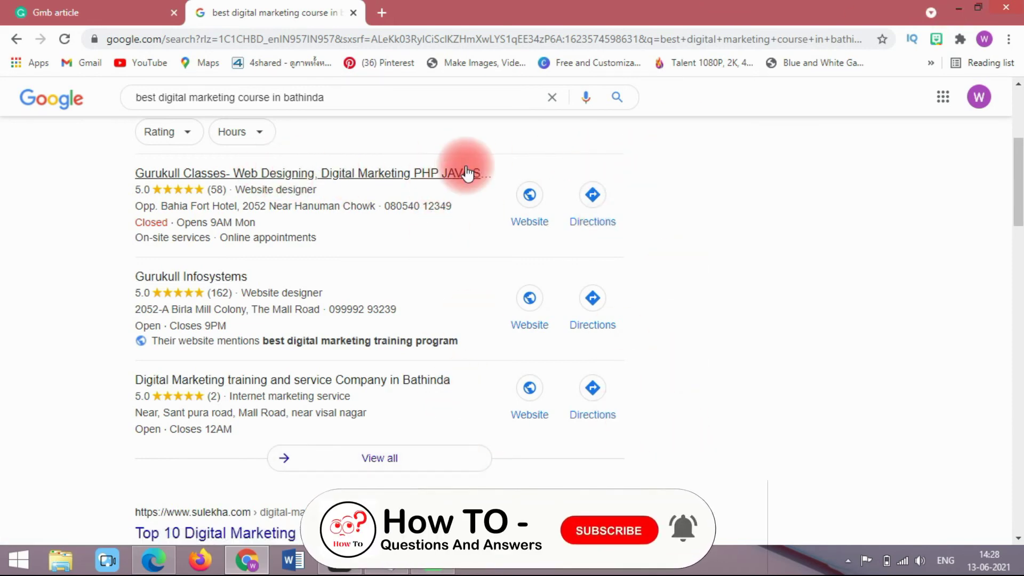
{"action": "mouse_move", "coordinate": [1019, 183]}
{"action": "left_mouse_down"}
{"action": "mouse_move", "coordinate": [1019, 137]}
{"action": "mouse_move", "coordinate": [1020, 190]}
{"action": "left_mouse_up"}
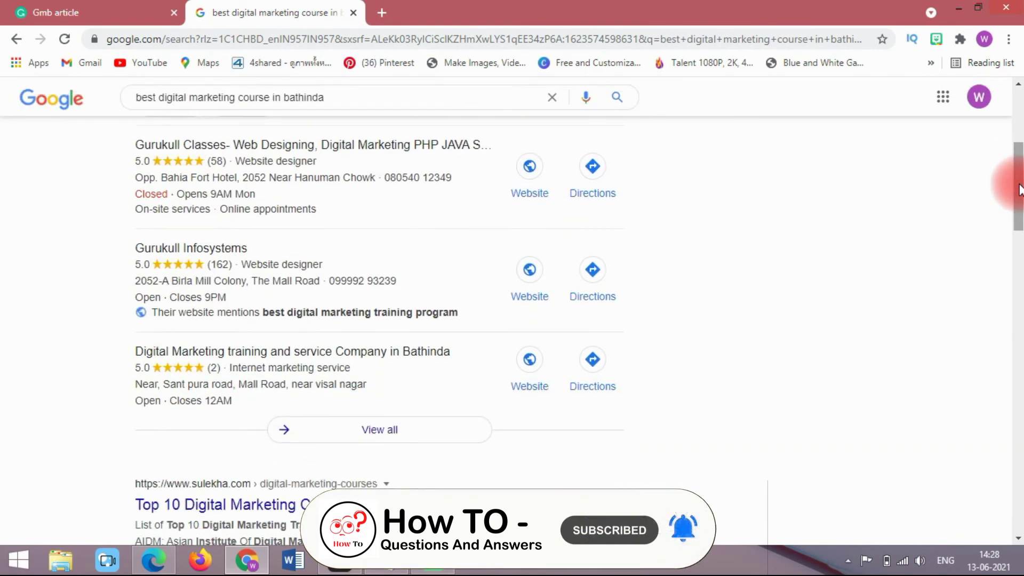
Step: Minimise Chrome so the Windows desktop shortcut icons are visible
{"action": "left_click", "coordinate": [963, 5]}
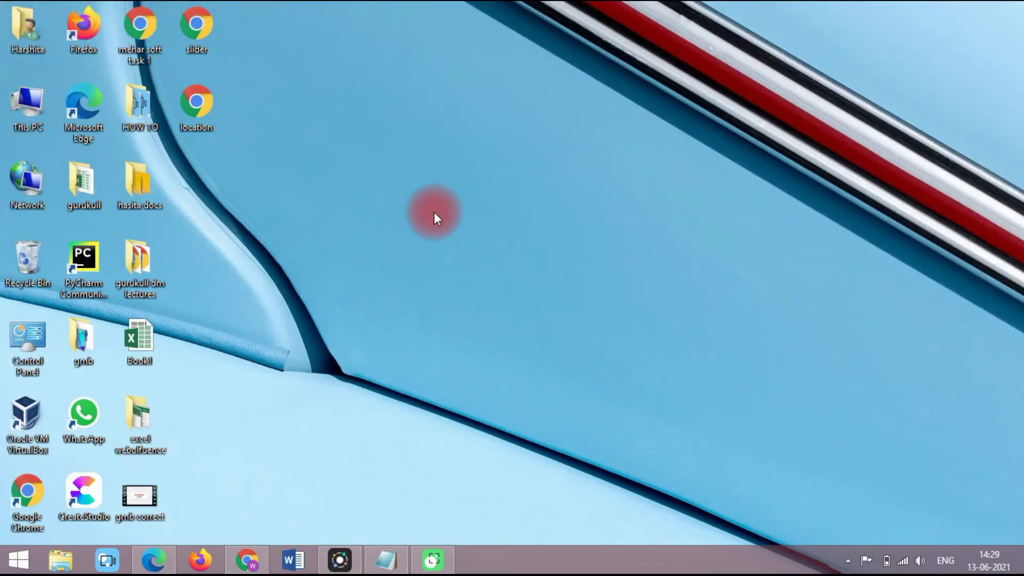